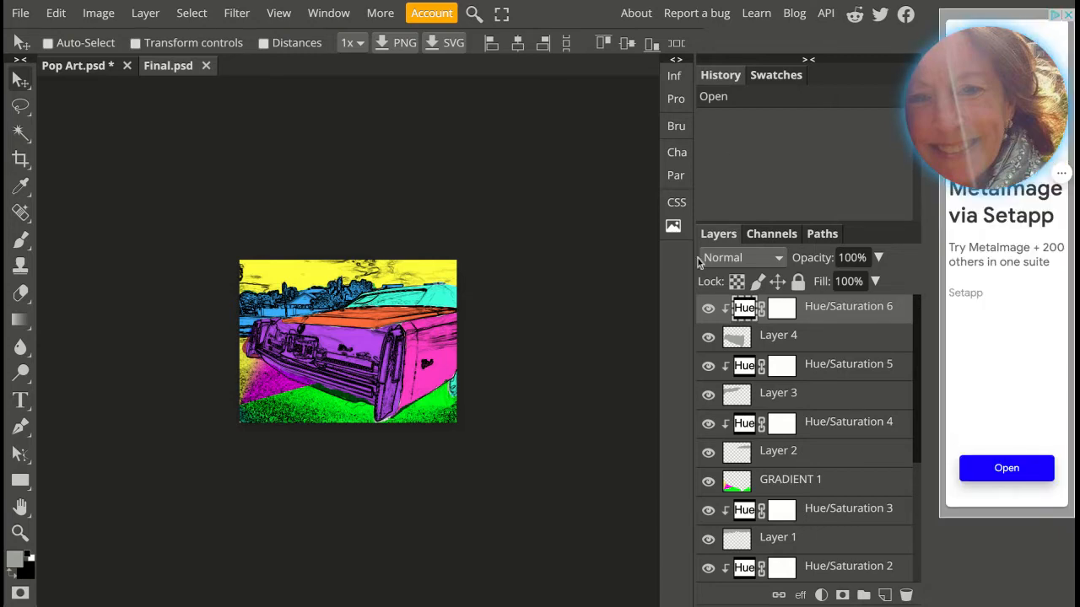
# Step: Look at the finished four-panel example in Pop Art.psd and return to the Final.psd document
pyautogui.click(59, 72)
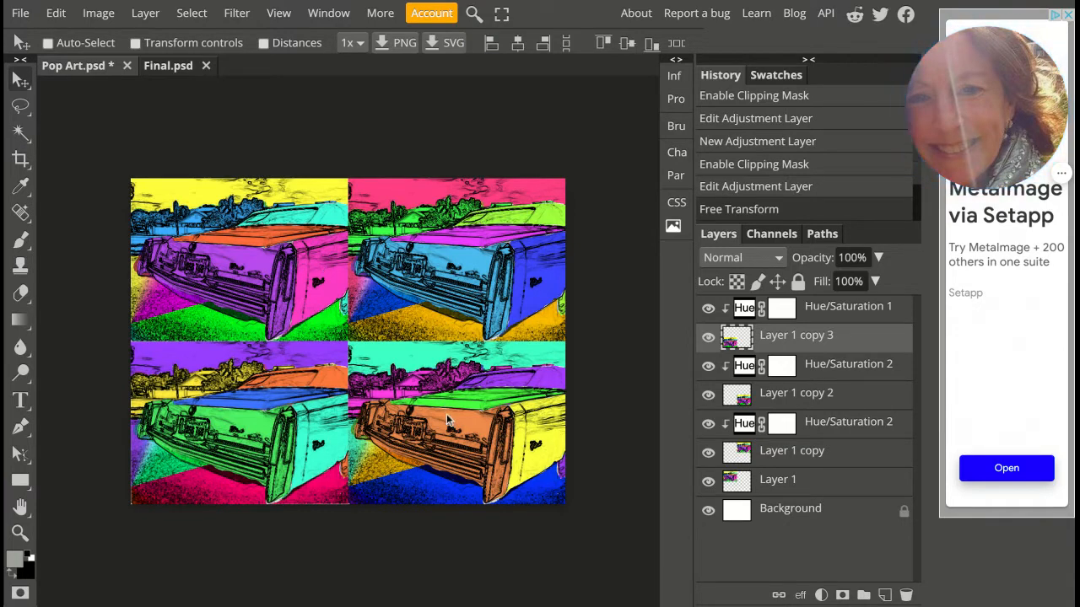
pyautogui.click(183, 66)
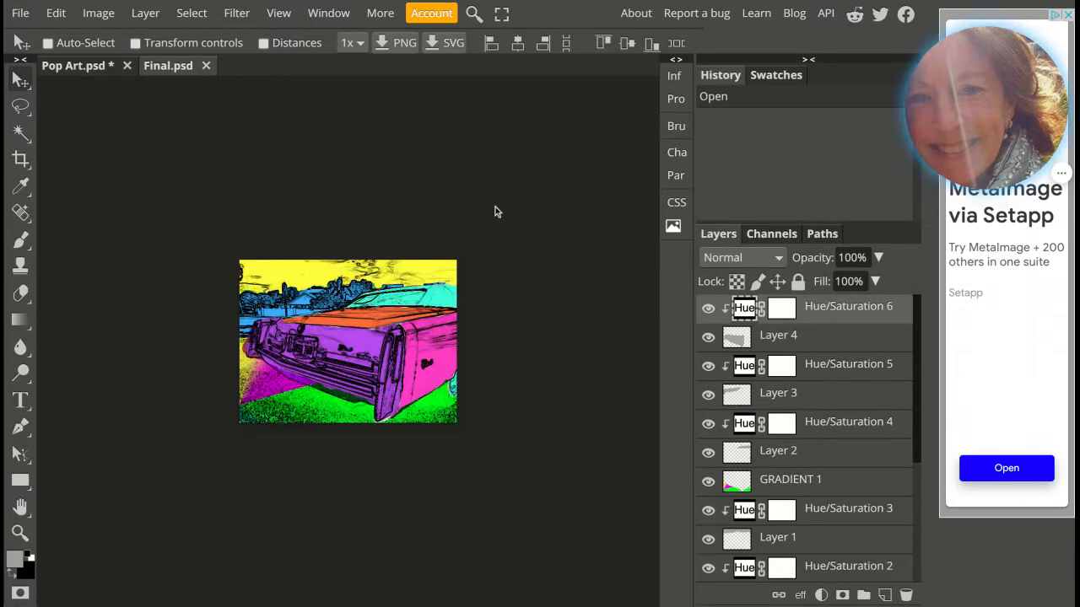
pyautogui.scroll(2, 495, 212)
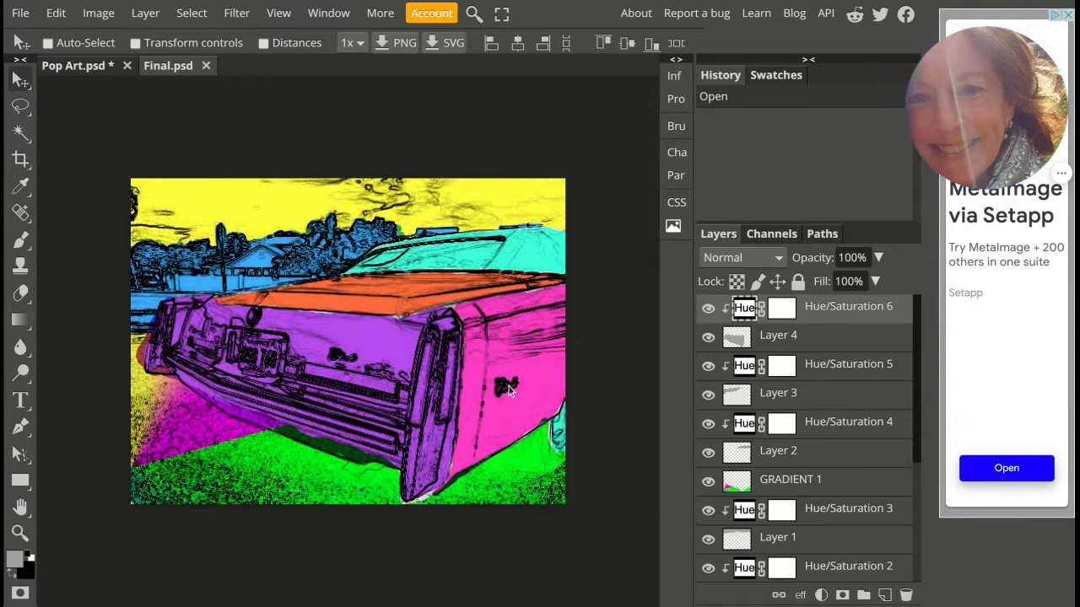
# Step: Flatten all layers of Final.psd into a single background layer
pyautogui.click(20, 13)
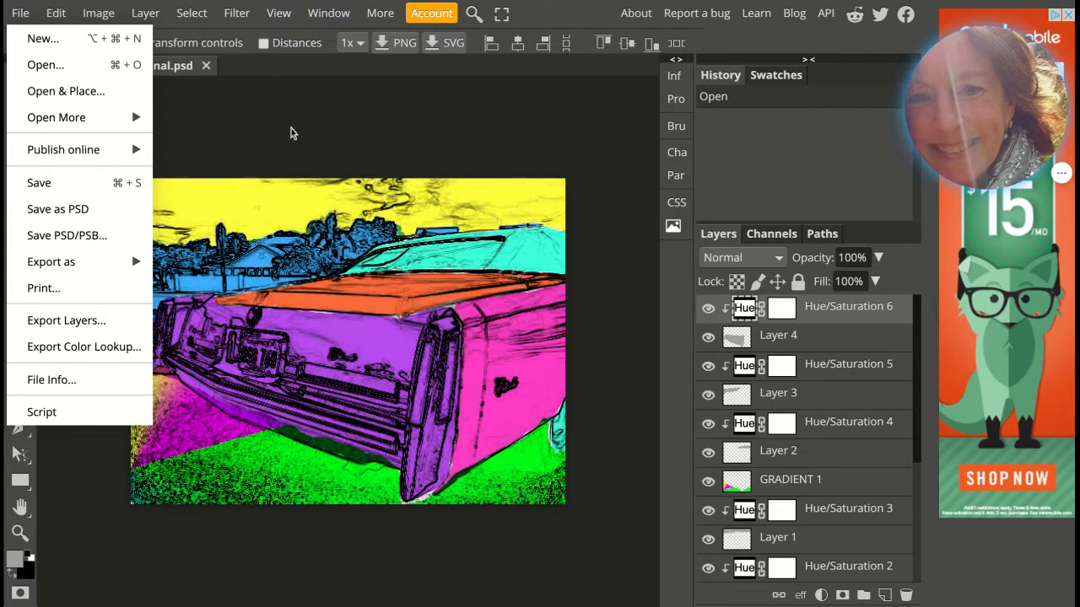
pyautogui.click(386, 114)
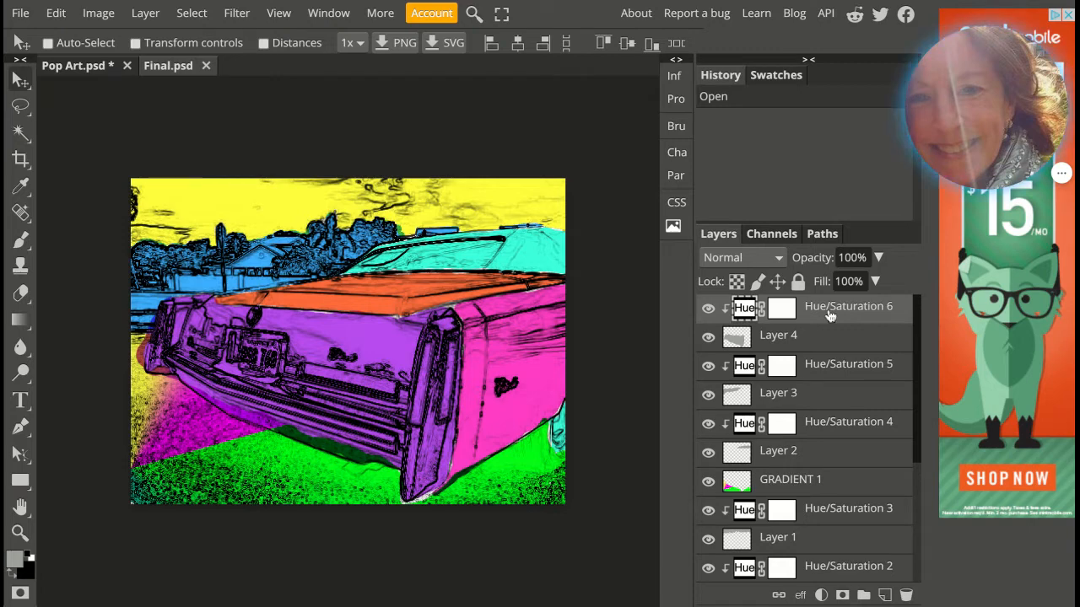
pyautogui.rightClick(829, 315)
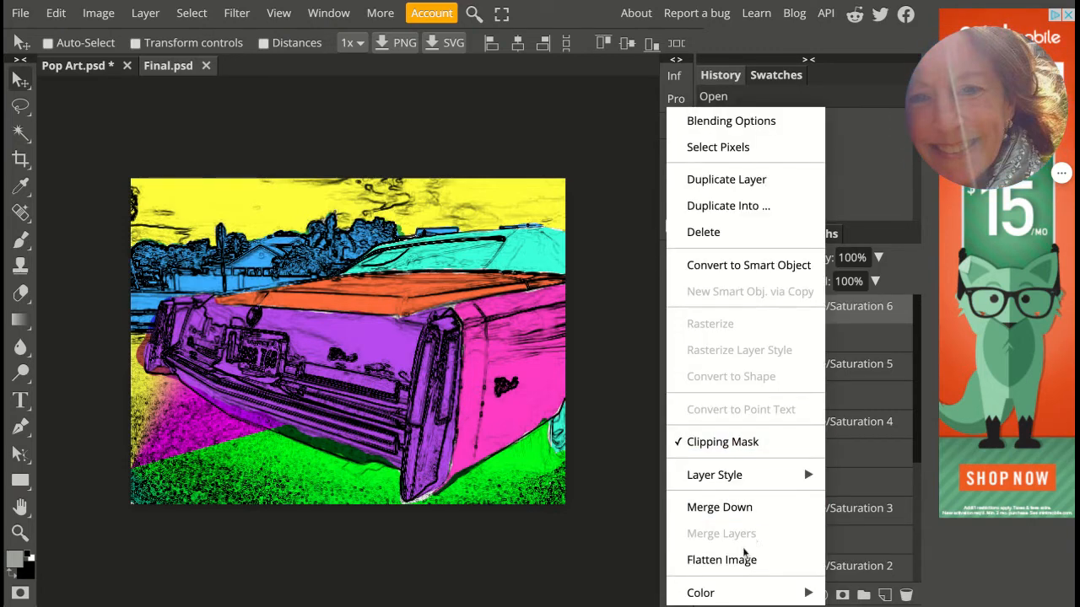
pyautogui.click(722, 568)
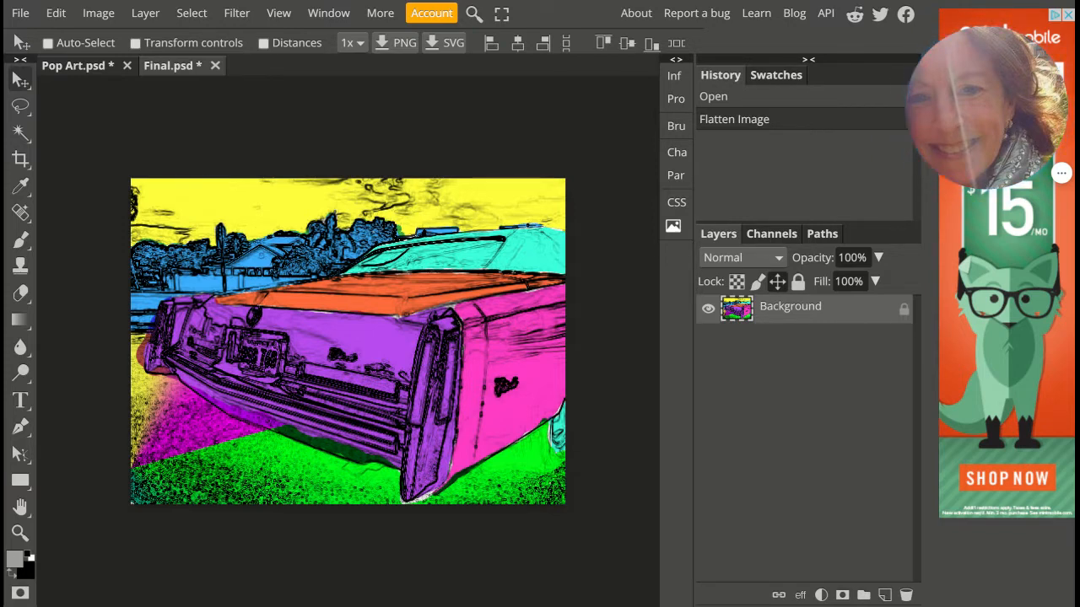
# Step: Check the flattened image's width and height in inches with Image Size, keeping the existing values
pyautogui.click(97, 15)
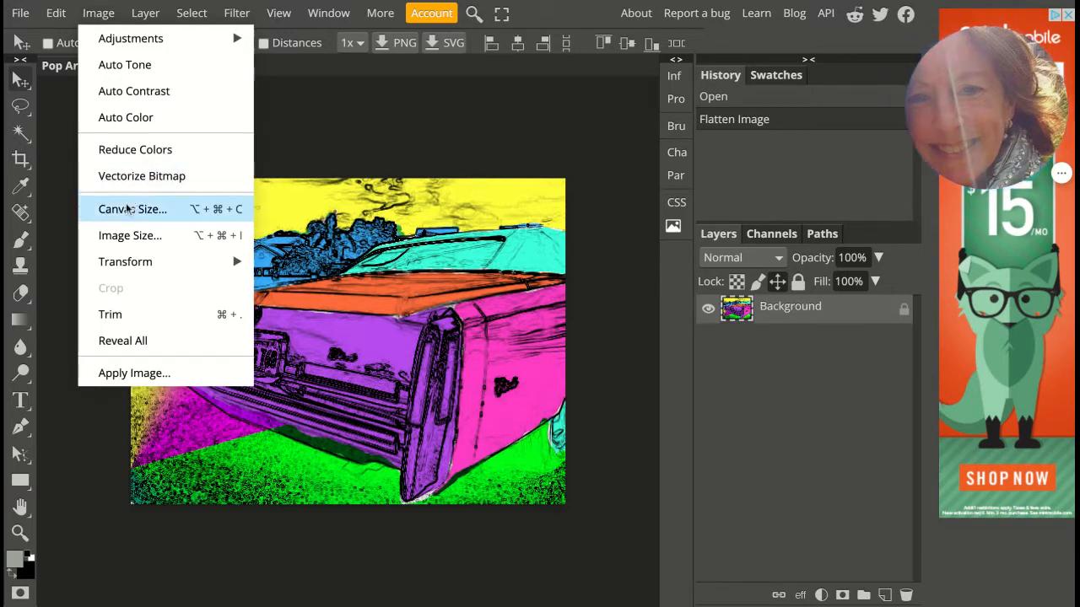
pyautogui.click(131, 236)
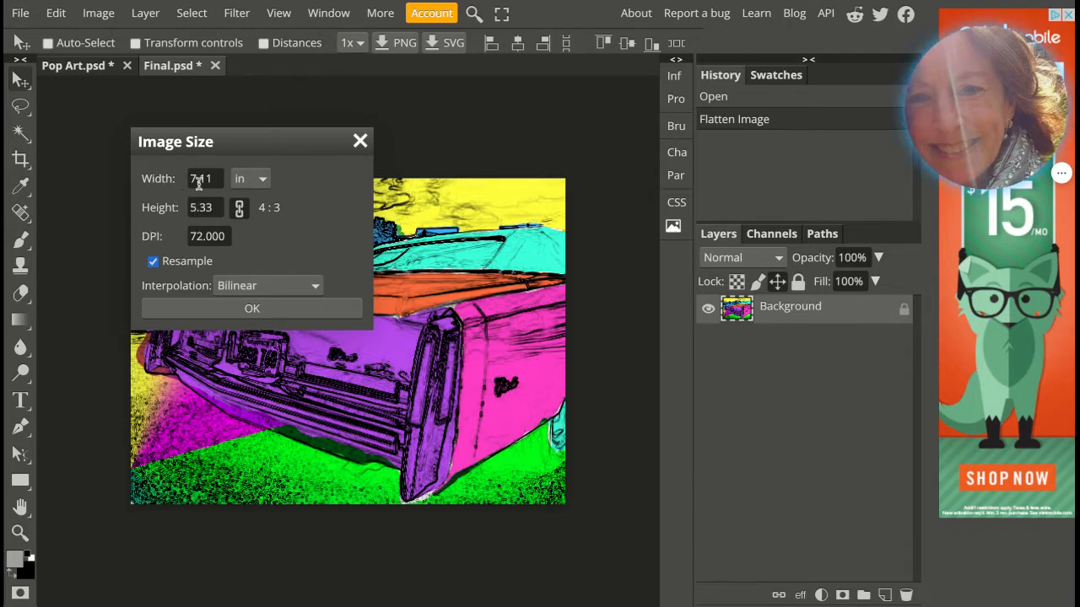
pyautogui.press('Tab')
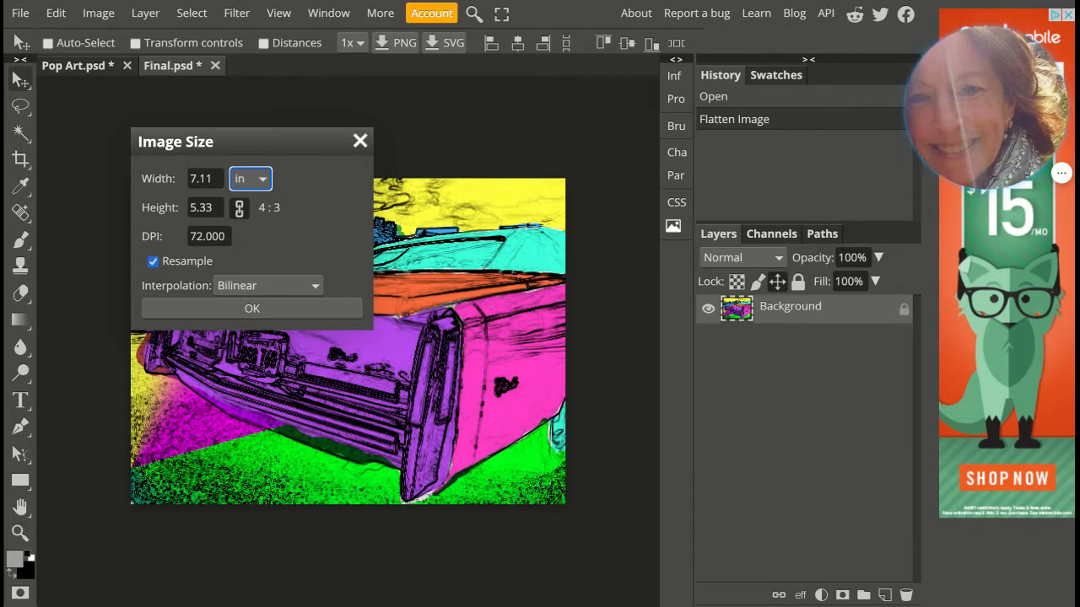
pyautogui.click(295, 311)
# Step: Select and copy the whole flattened image, and start a new project named Pop Art
pyautogui.hotkey('ctrl', 'a')
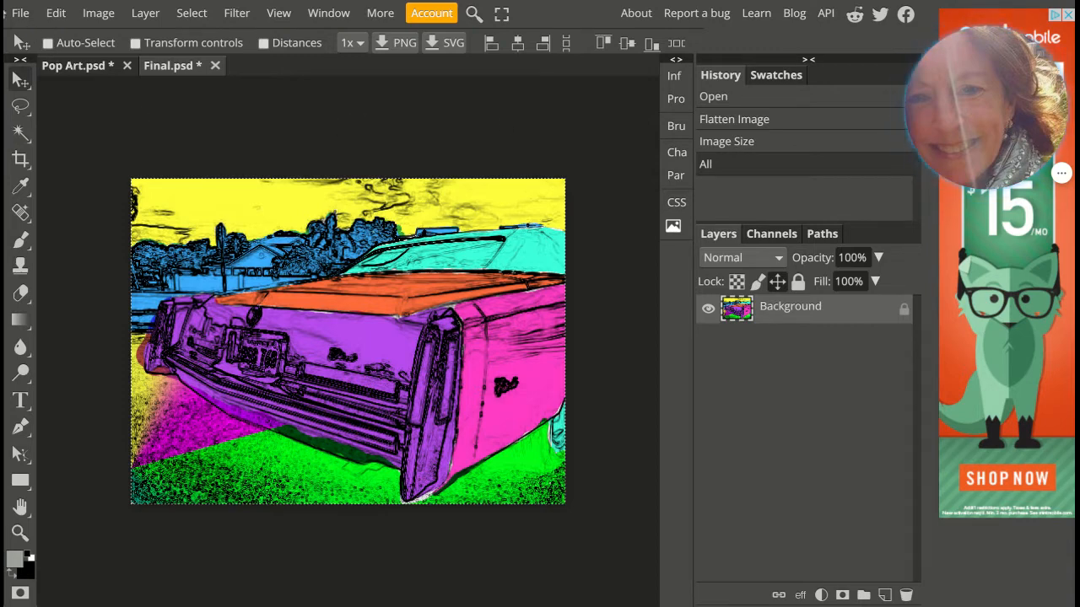
pyautogui.click(20, 12)
pyautogui.click(31, 36)
pyautogui.tripleClick(164, 94)
pyautogui.write('Pop Art')
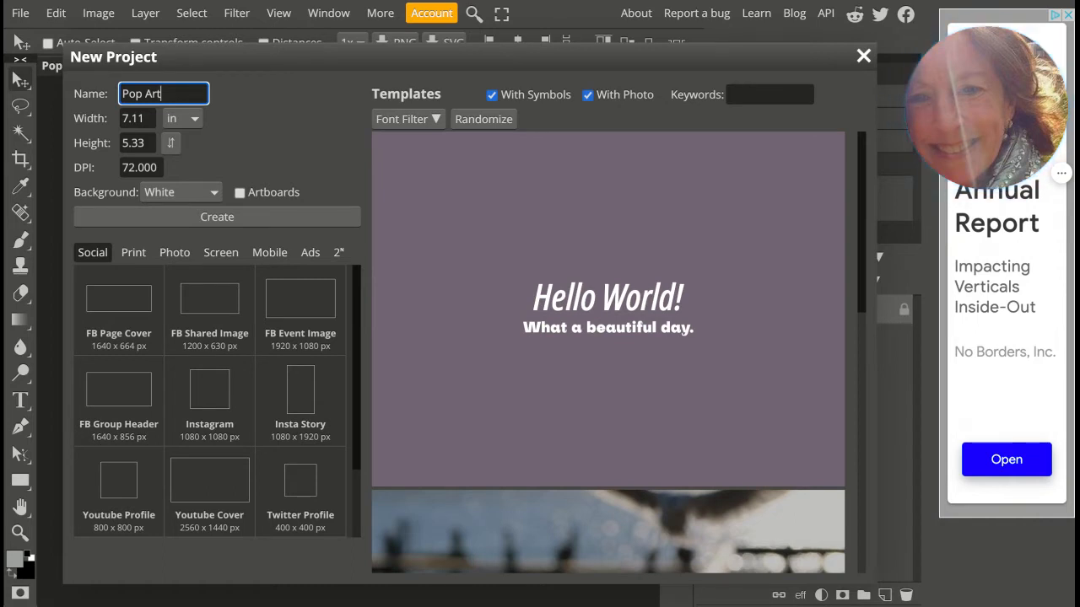
# Step: Set the new project's size to 14.22 in wide by 10.66 in high and create it
pyautogui.click(145, 119)
pyautogui.doubleClick(146, 118)
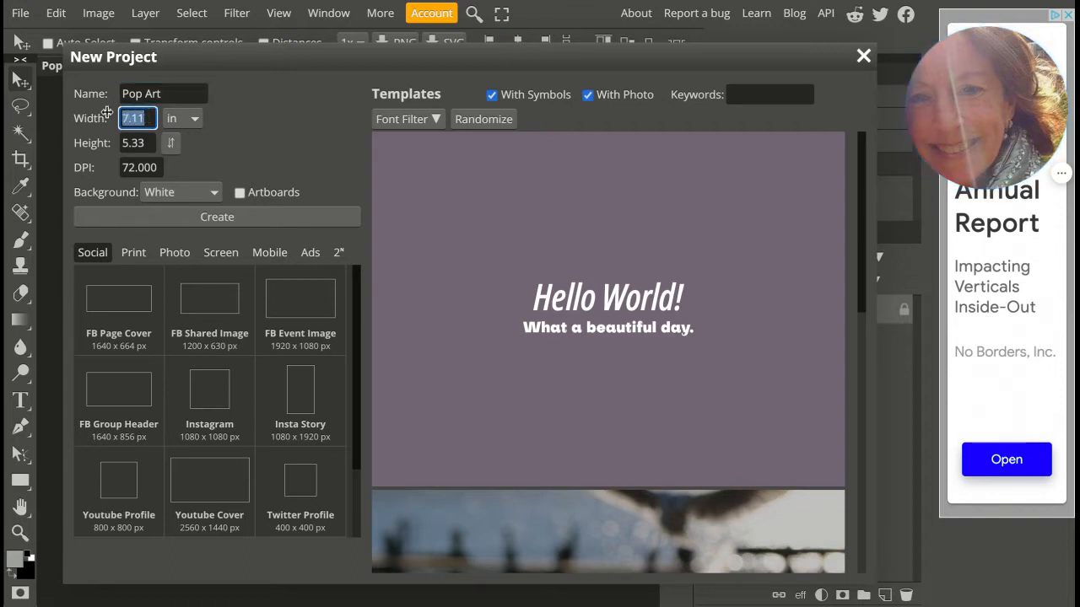
pyautogui.press('BackSpace')
pyautogui.write('14.2')
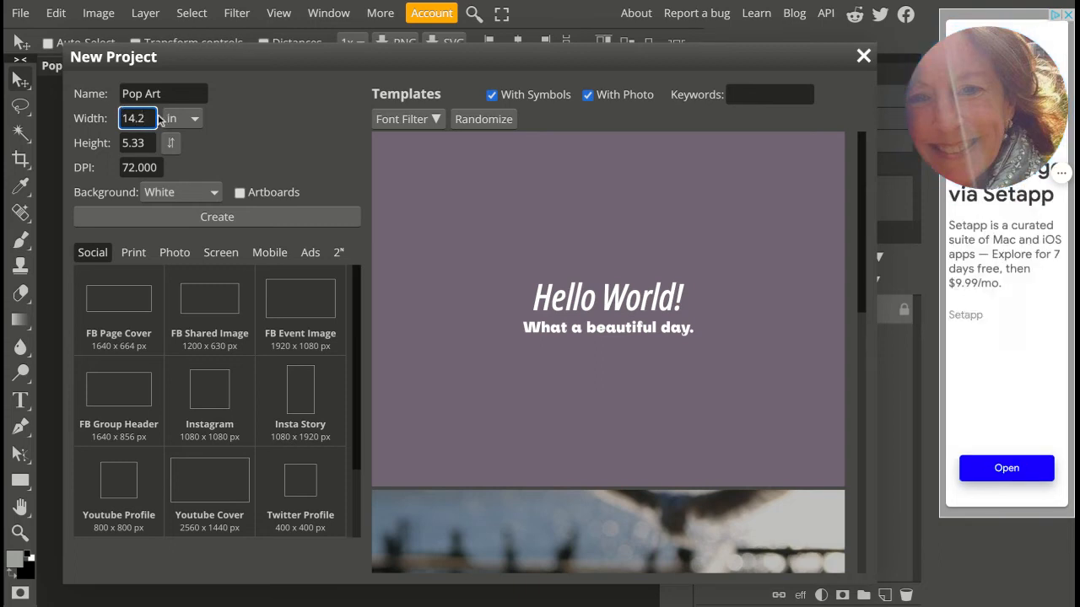
pyautogui.write('2')
pyautogui.click(148, 143)
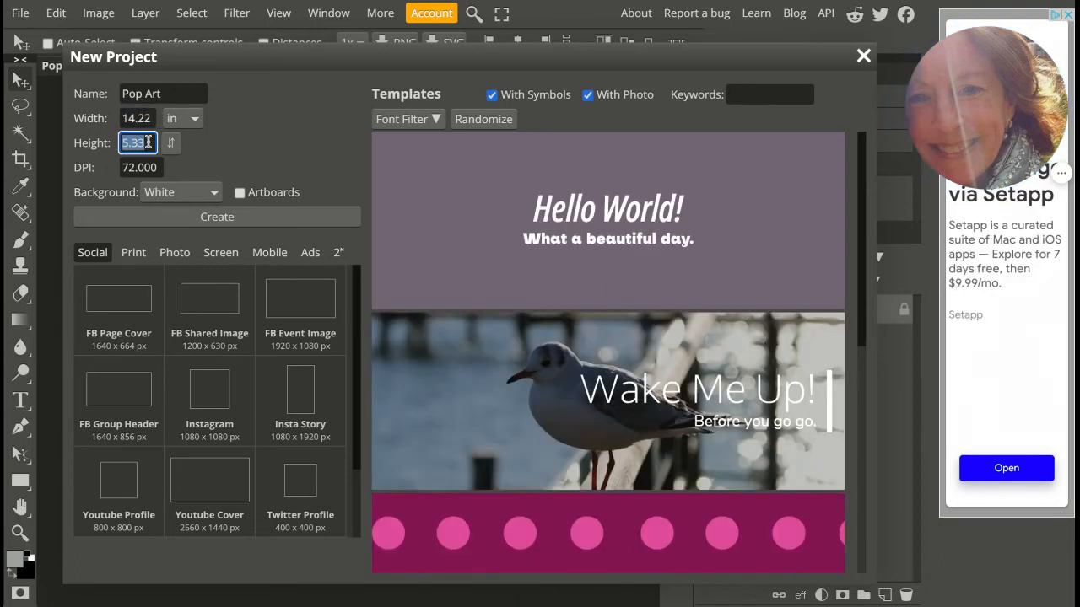
pyautogui.press('BackSpace')
pyautogui.write('10')
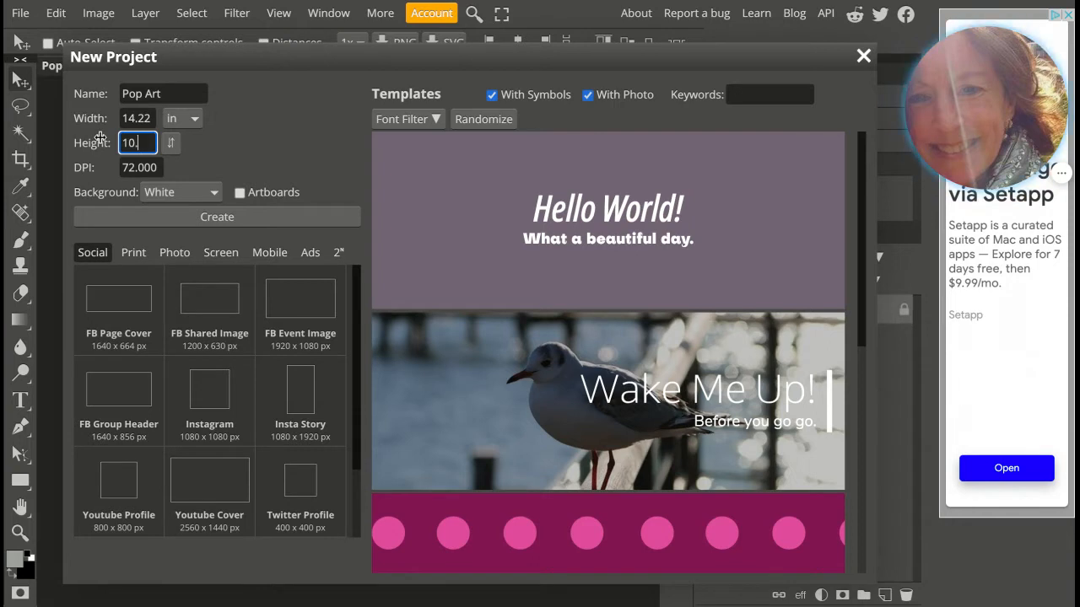
pyautogui.write('.66')
pyautogui.click(203, 221)
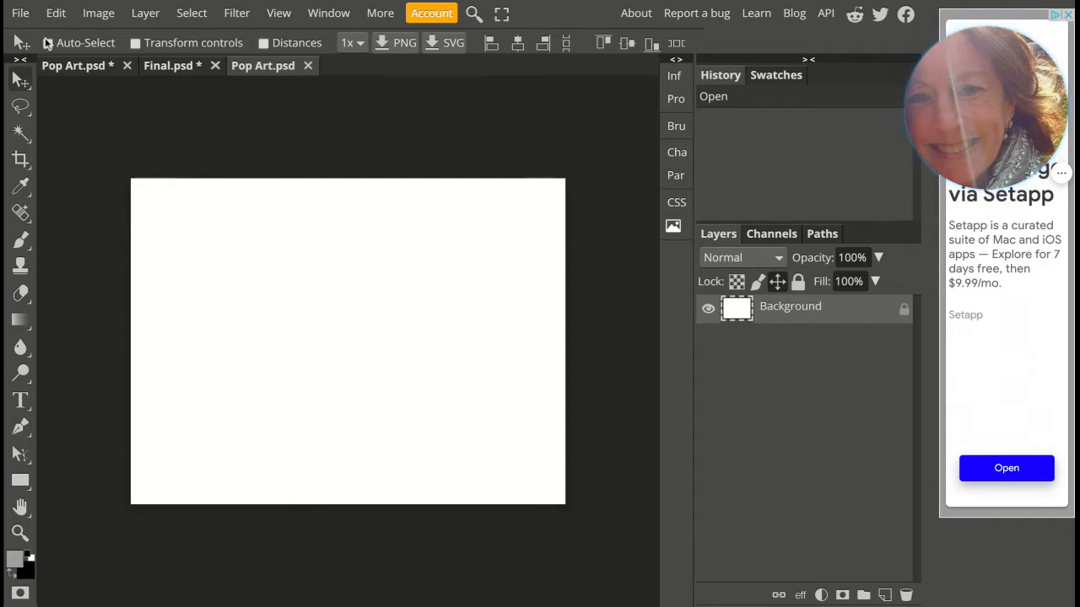
# Step: Paste the copied car image into the blank document and move it into the canvas's upper-left quarter
pyautogui.click(56, 14)
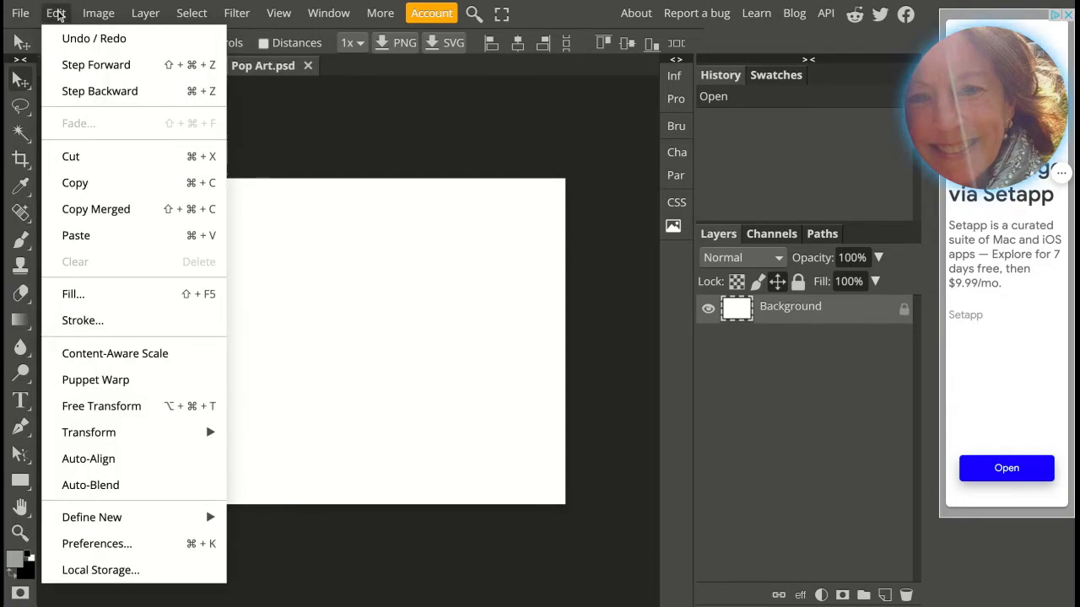
pyautogui.click(115, 235)
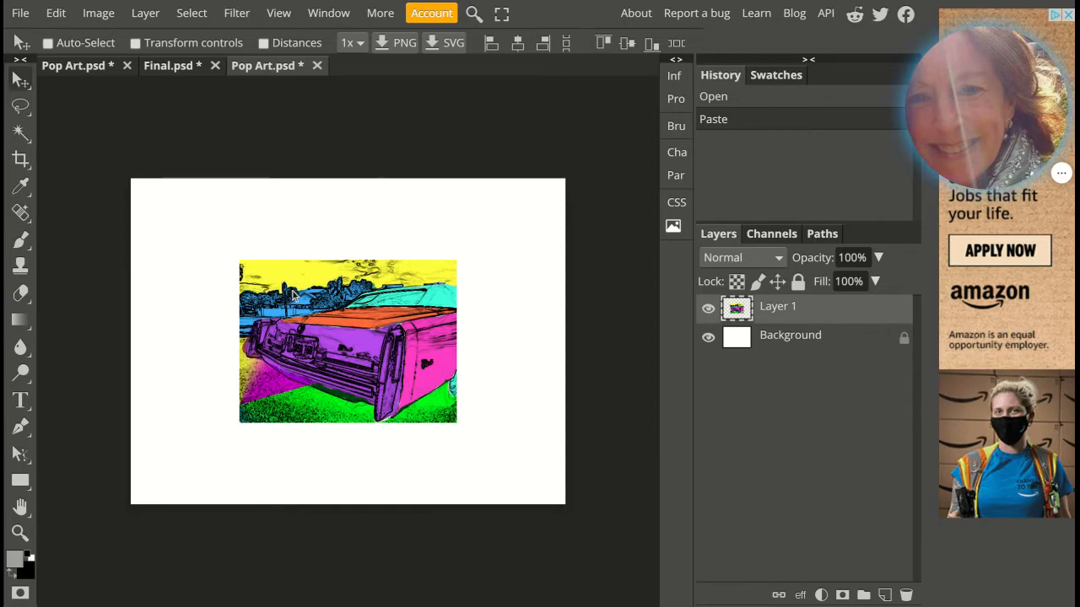
pyautogui.moveTo(292, 292); pyautogui.dragTo(184, 210)
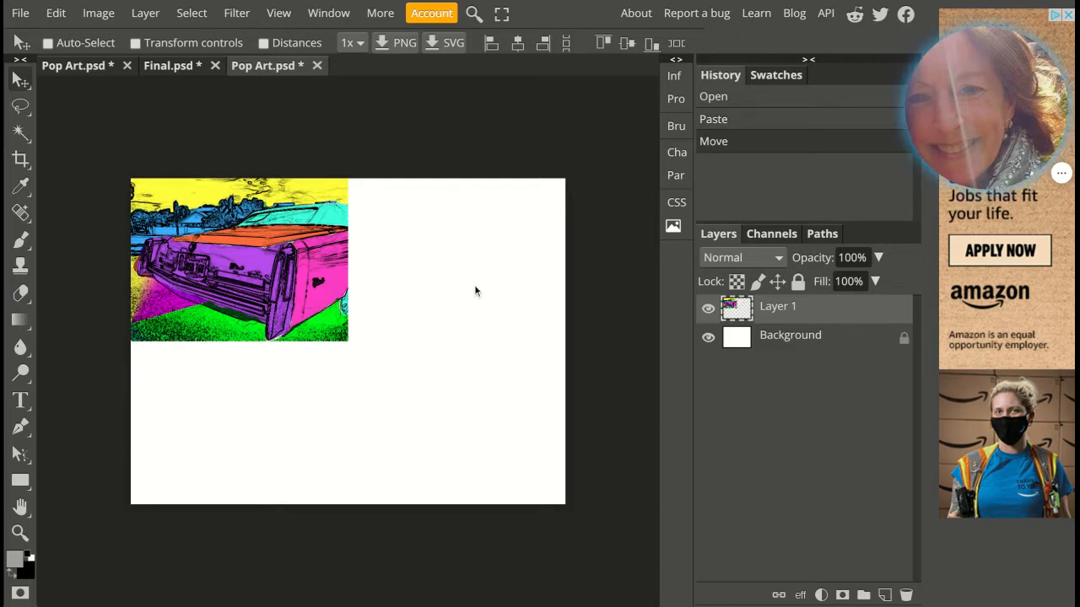
# Step: Paste three more copies of the car image and place them in the upper-right, lower-left and lower-right quarters of the canvas
pyautogui.hotkey('ctrl', 'v')
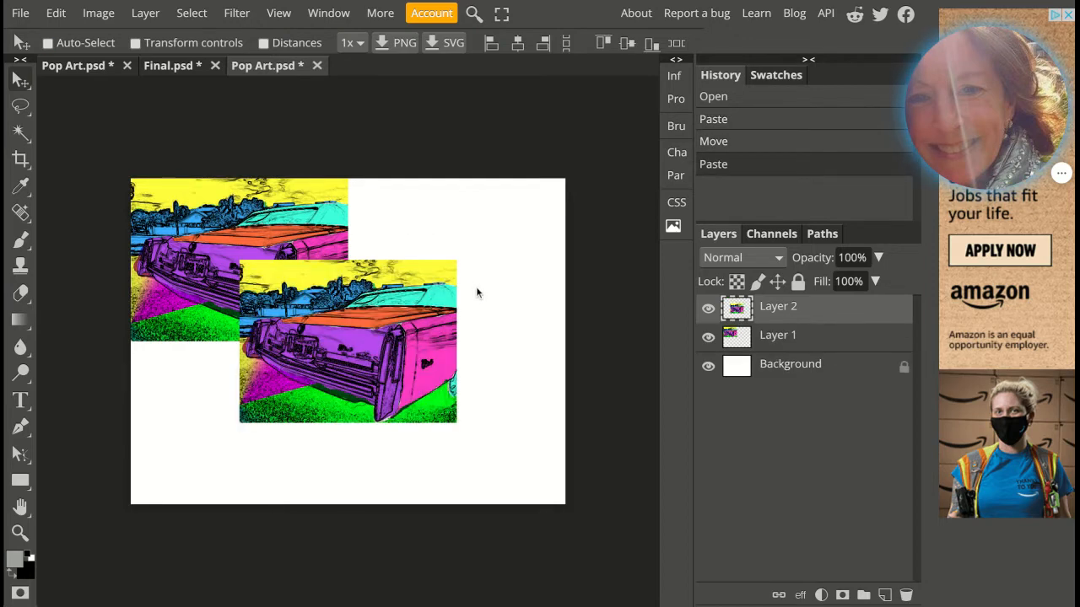
pyautogui.moveTo(377, 334); pyautogui.dragTo(486, 252)
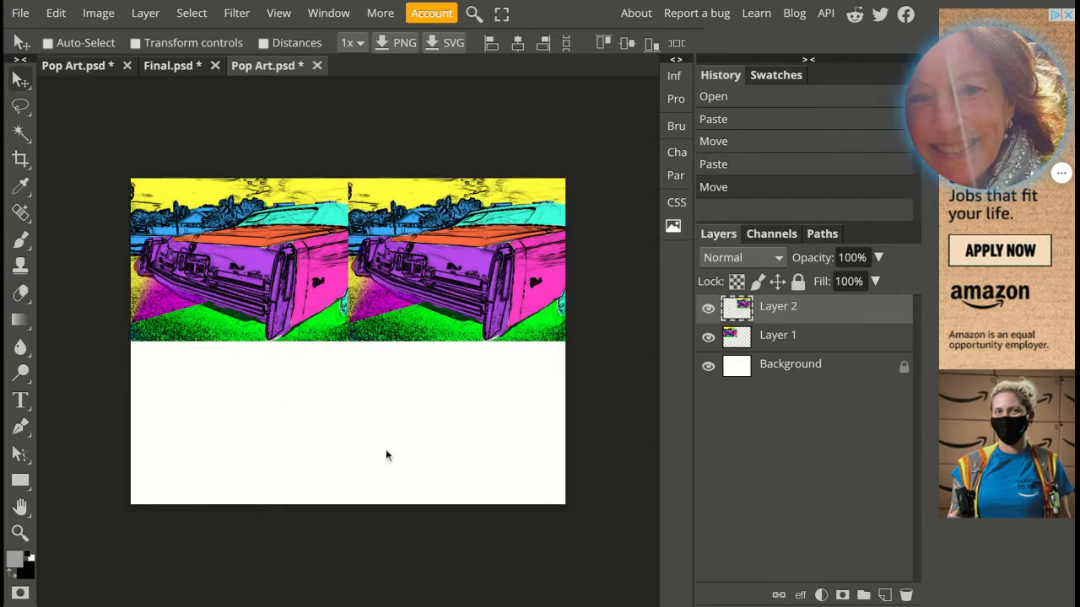
pyautogui.hotkey('ctrl', 'v')
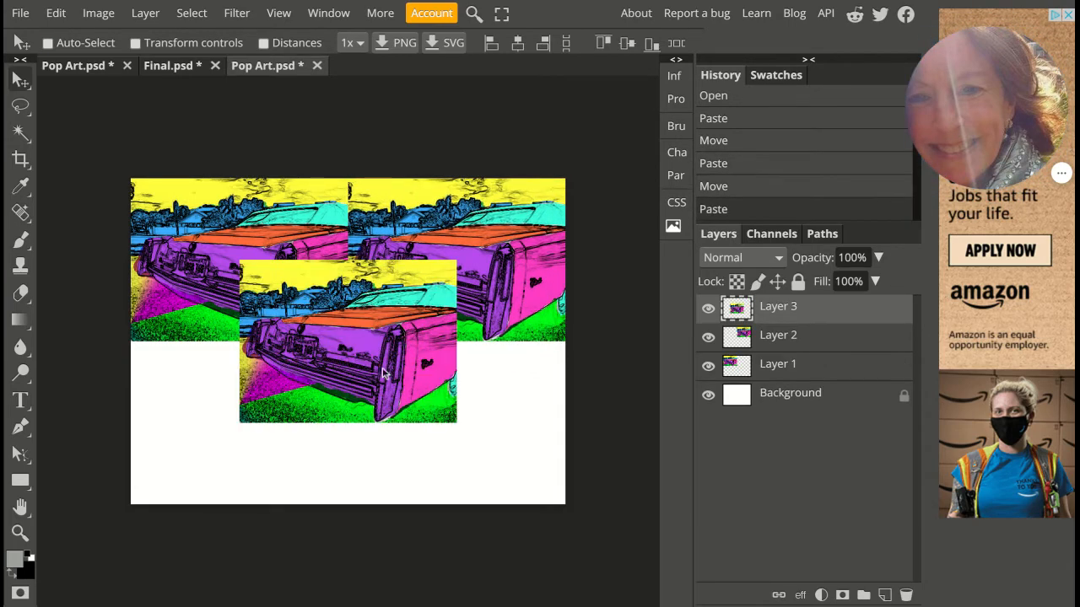
pyautogui.moveTo(382, 364); pyautogui.dragTo(273, 445)
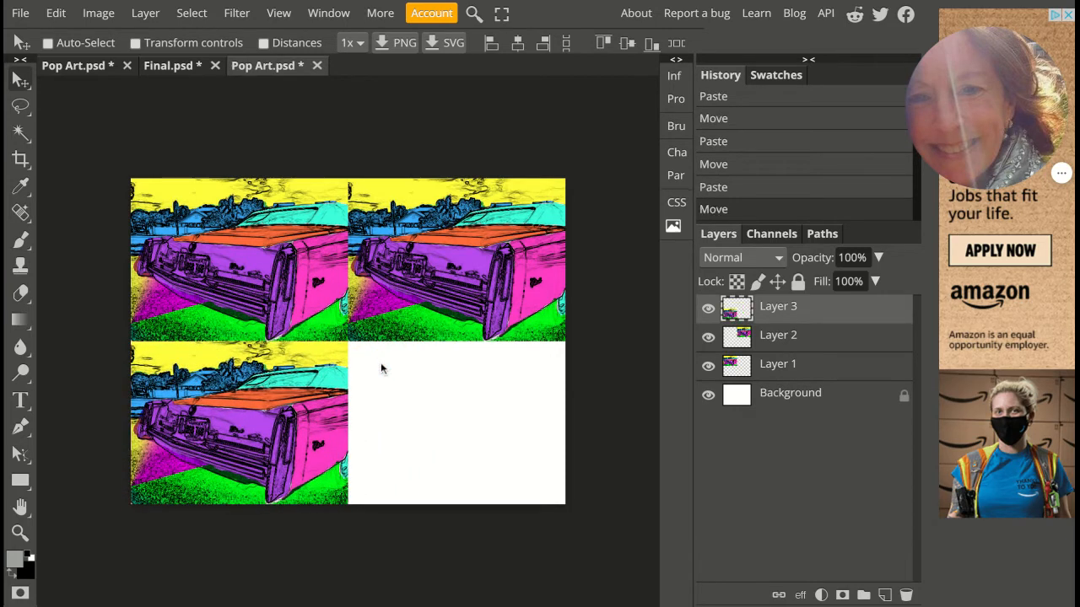
pyautogui.hotkey('ctrl', 'v')
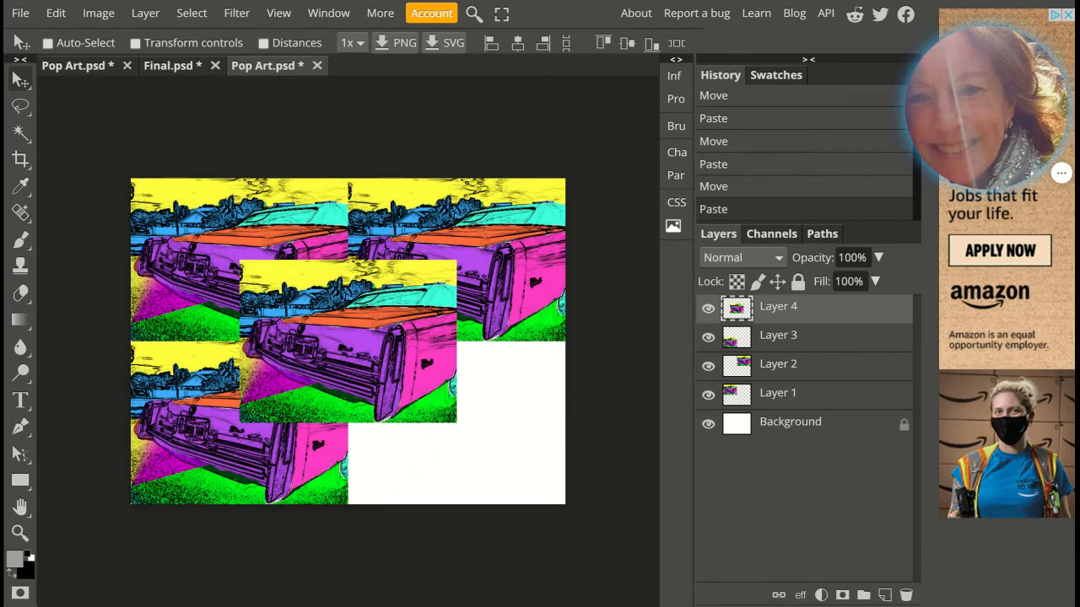
pyautogui.moveTo(302, 367)
pyautogui.mouseDown()
pyautogui.moveTo(464, 445)
pyautogui.moveTo(422, 438)
pyautogui.moveTo(411, 449)
pyautogui.mouseUp()
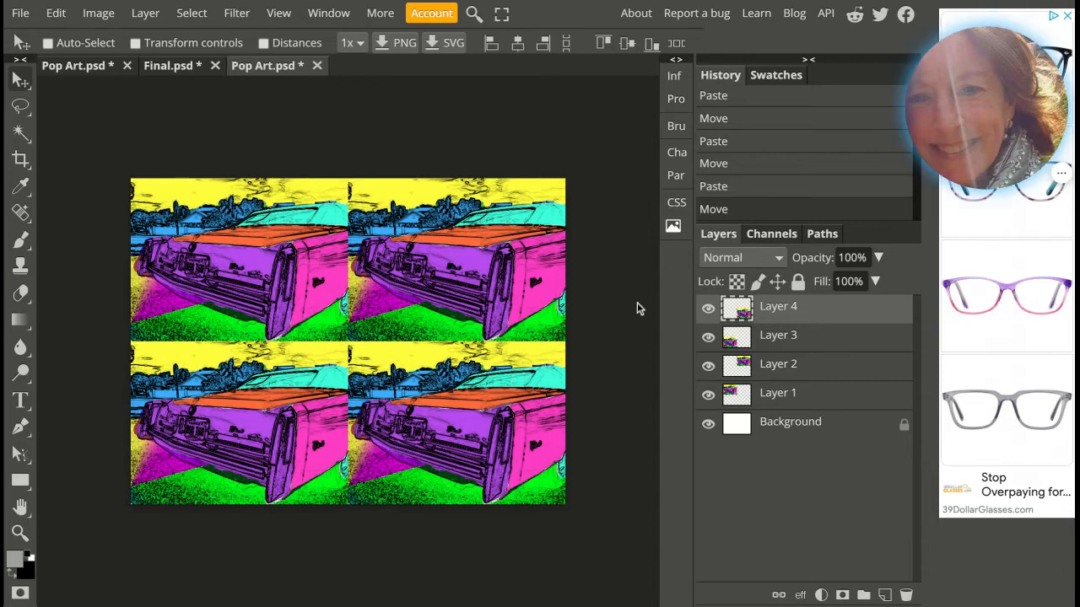
# Step: Add a Hue/Saturation adjustment clipped to Layer 1 and lower its hue until the upper-left car's sky turns red
pyautogui.click(805, 397)
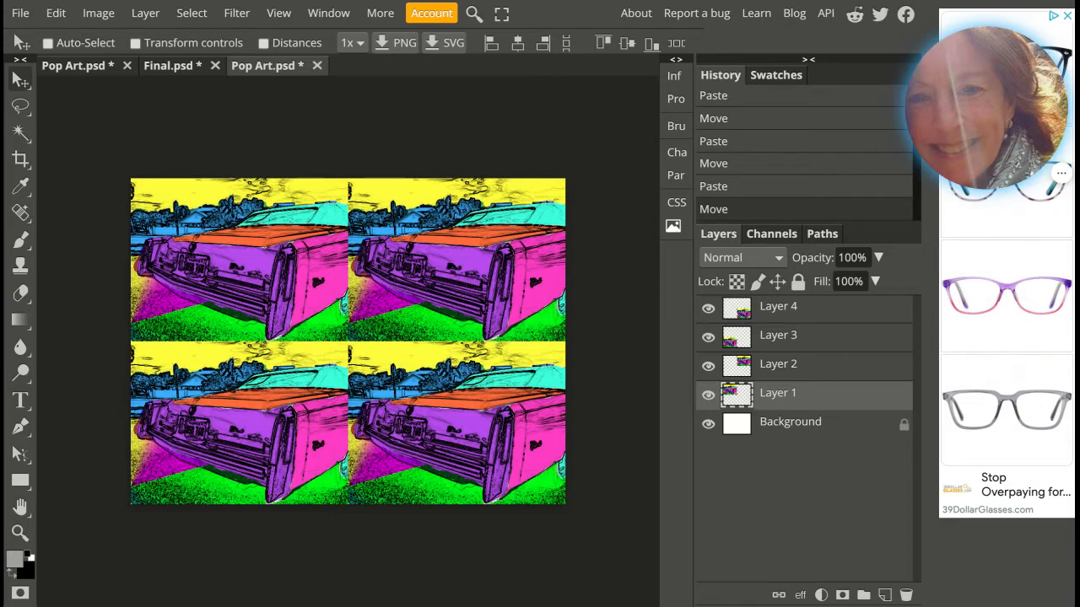
pyautogui.click(820, 596)
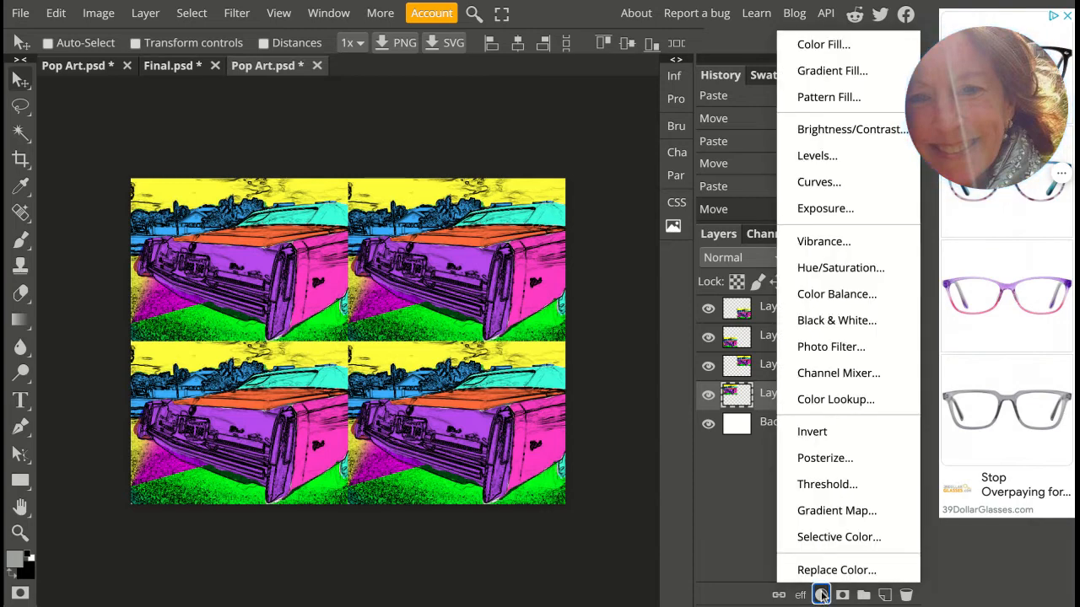
pyautogui.click(839, 268)
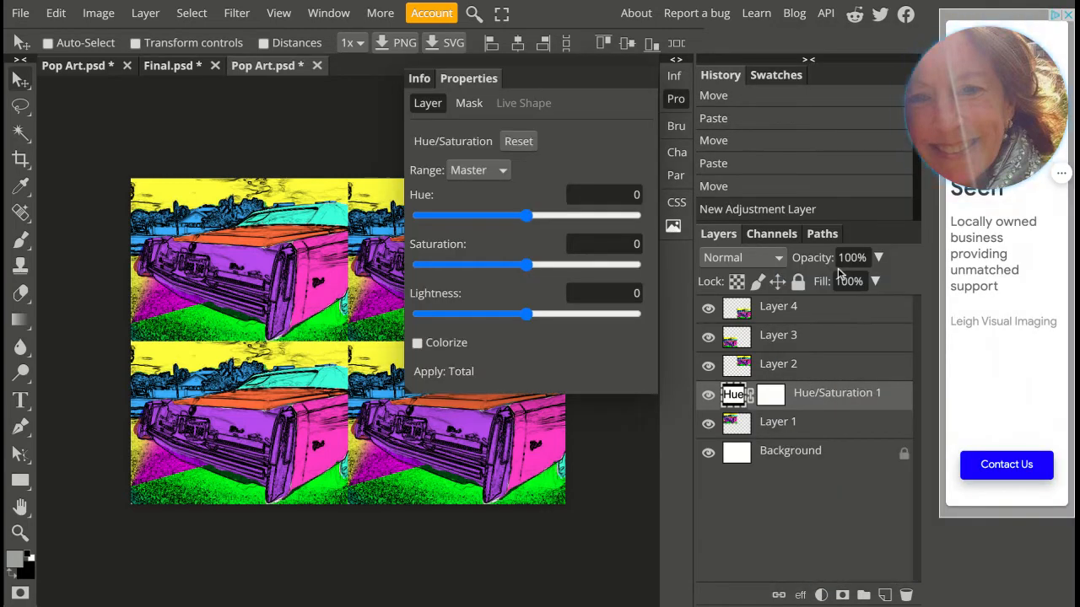
pyautogui.rightClick(818, 397)
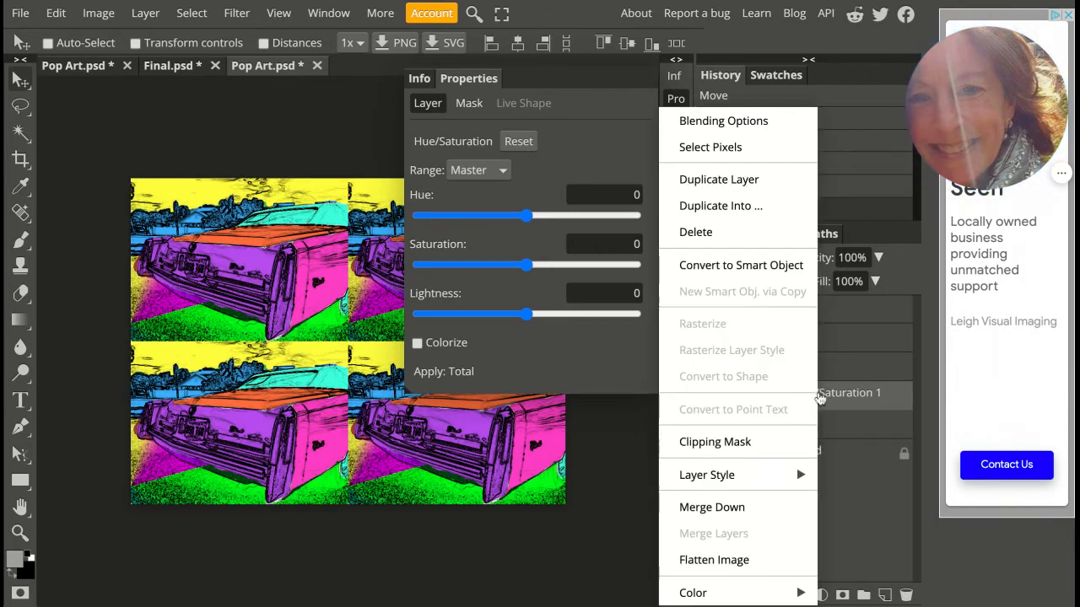
pyautogui.click(743, 444)
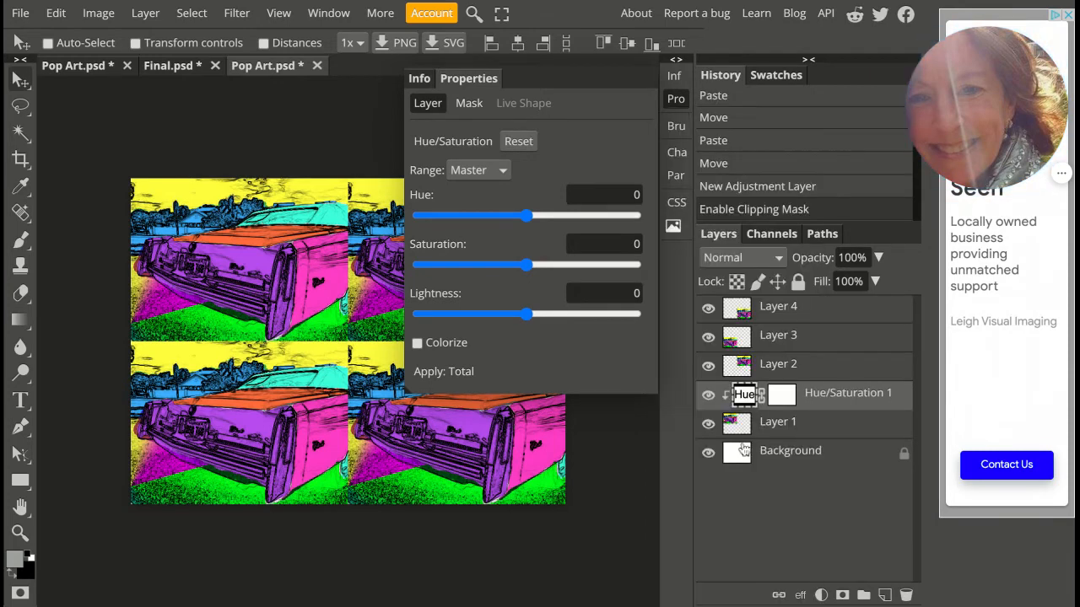
pyautogui.moveTo(526, 216); pyautogui.dragTo(490, 216)
pyautogui.click(675, 100)
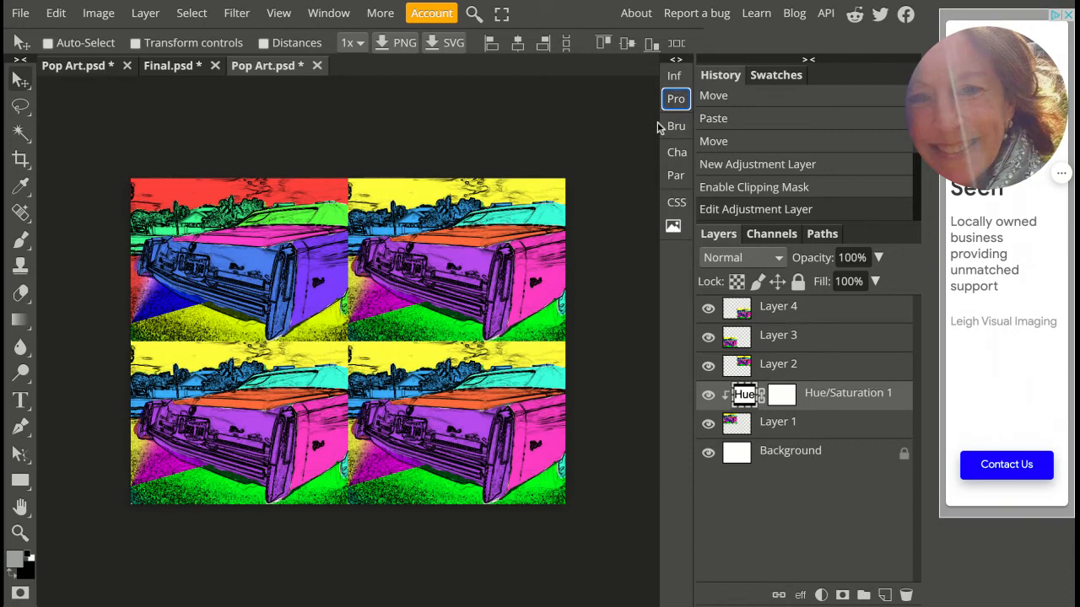
# Step: Add a Hue/Saturation adjustment clipped to Layer 2 and set its hue to 95
pyautogui.click(815, 371)
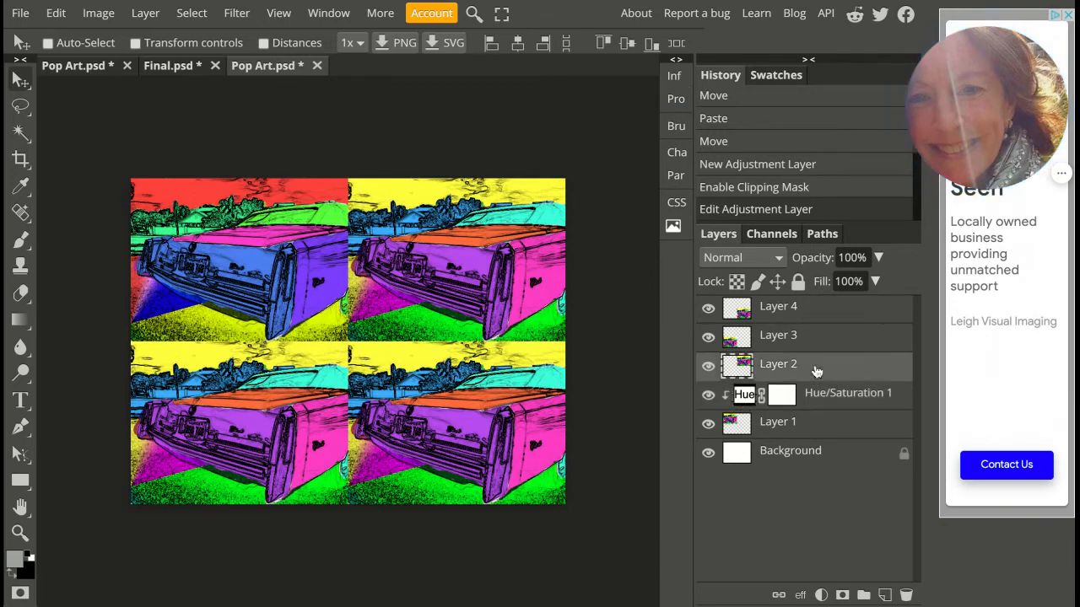
pyautogui.click(821, 595)
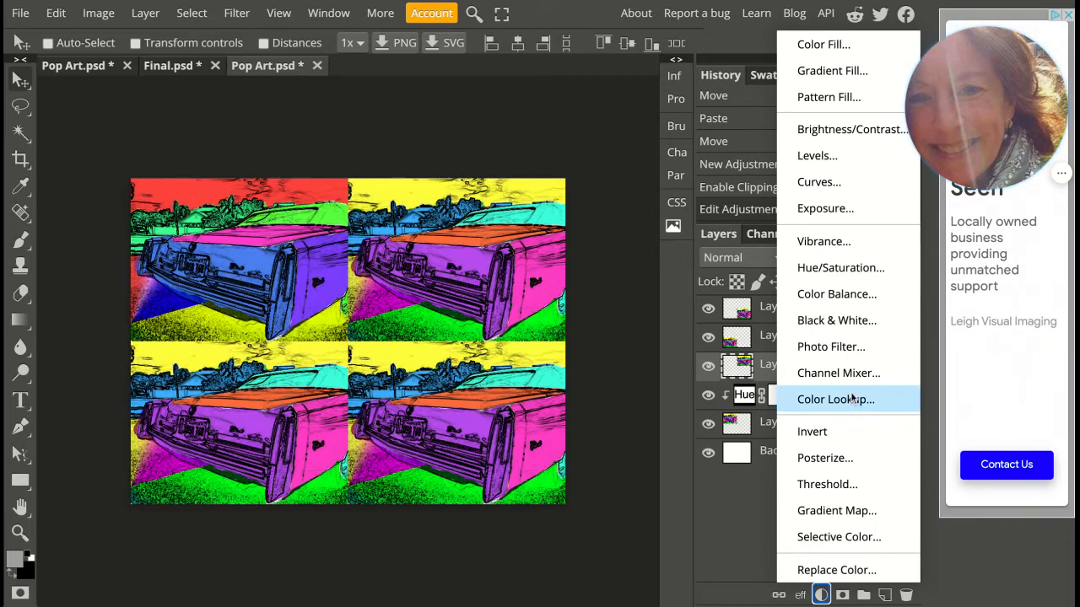
pyautogui.click(844, 267)
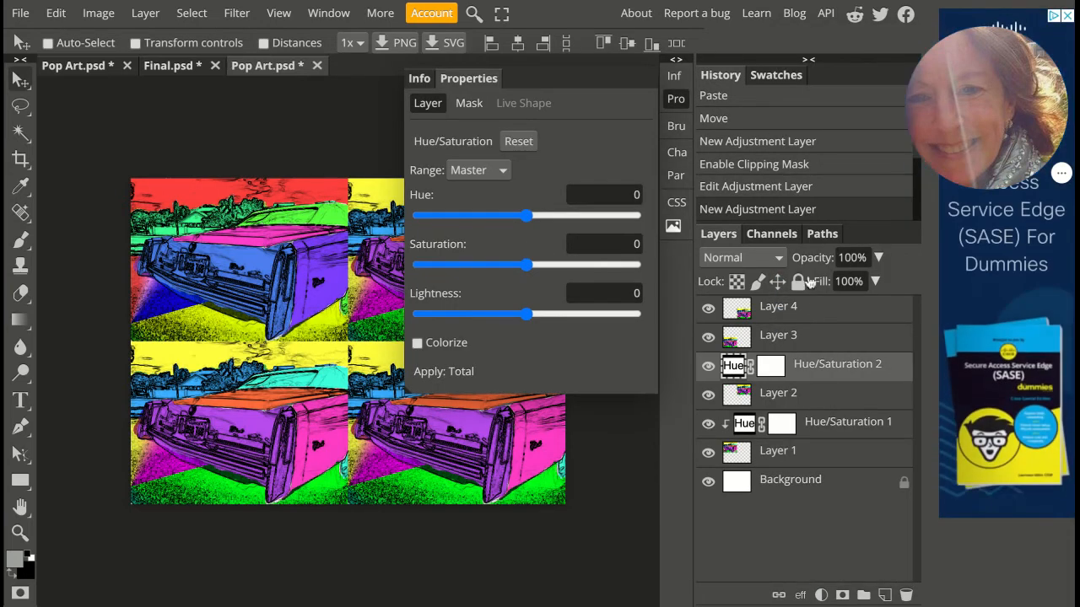
pyautogui.rightClick(821, 374)
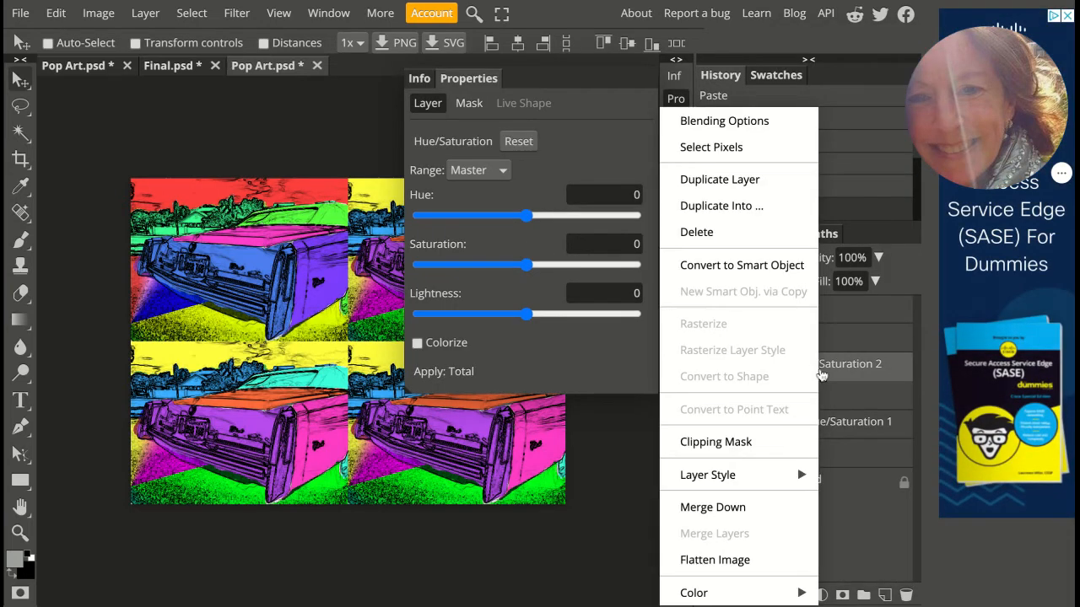
pyautogui.click(730, 448)
pyautogui.moveTo(529, 216); pyautogui.dragTo(584, 216)
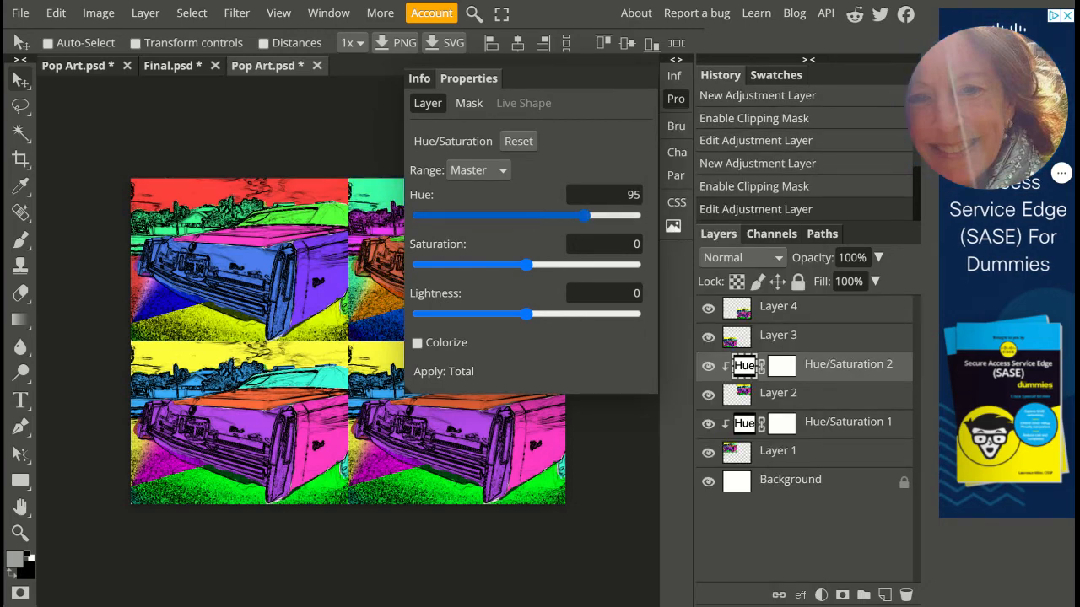
pyautogui.click(675, 101)
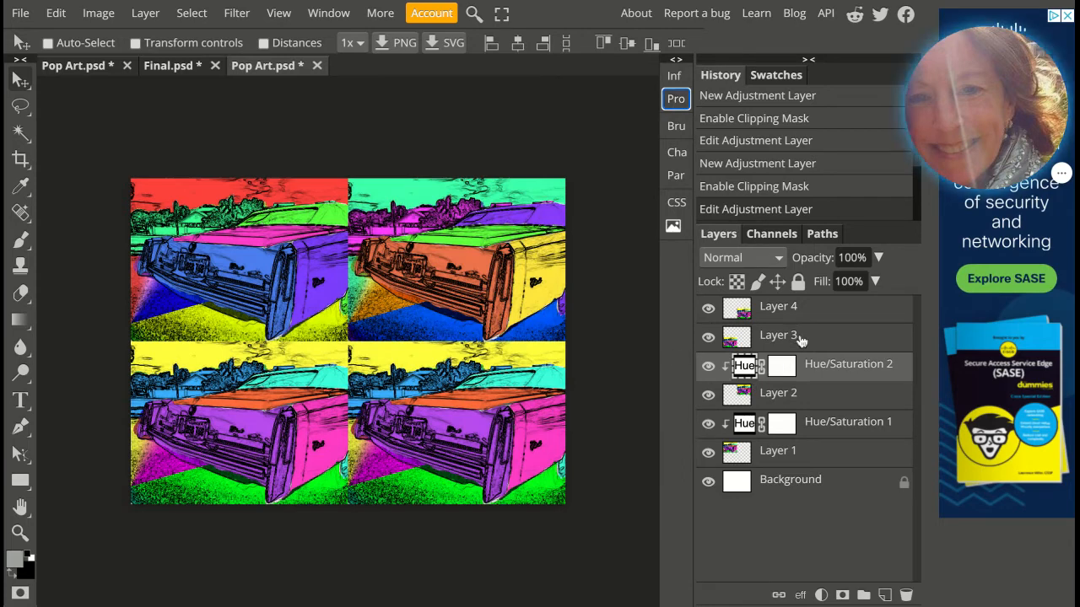
# Step: Add a Hue/Saturation adjustment clipped to Layer 3 and set its hue to 79
pyautogui.click(799, 339)
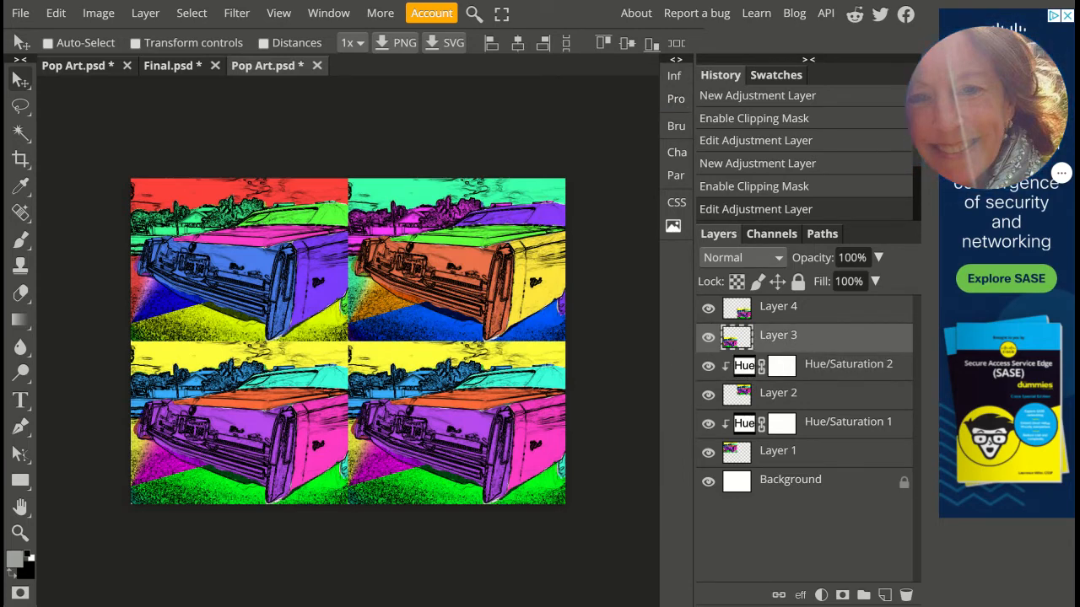
pyautogui.click(820, 594)
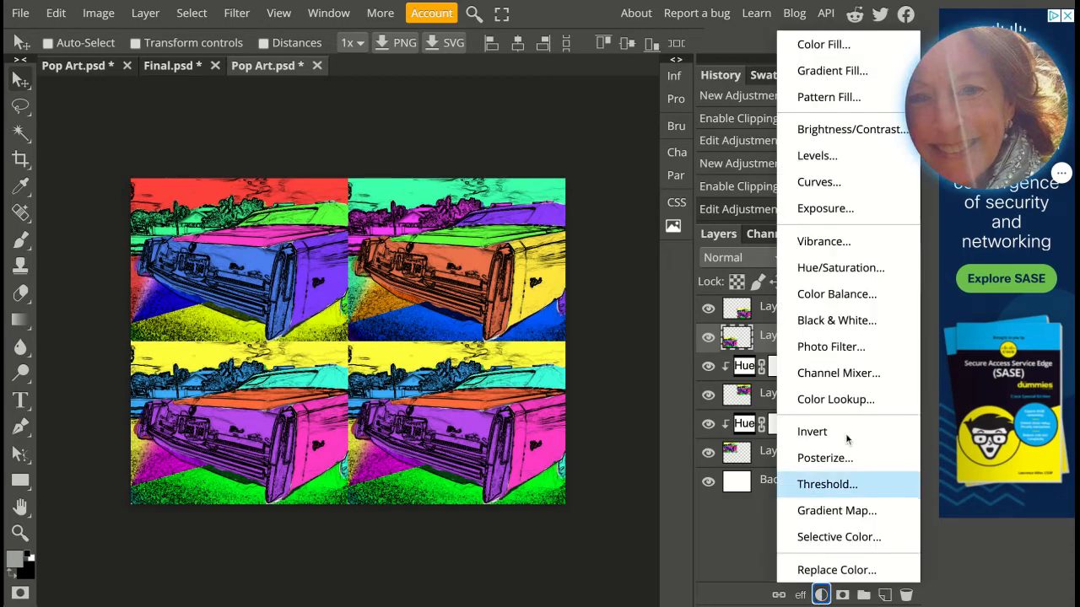
pyautogui.click(843, 269)
pyautogui.rightClick(860, 341)
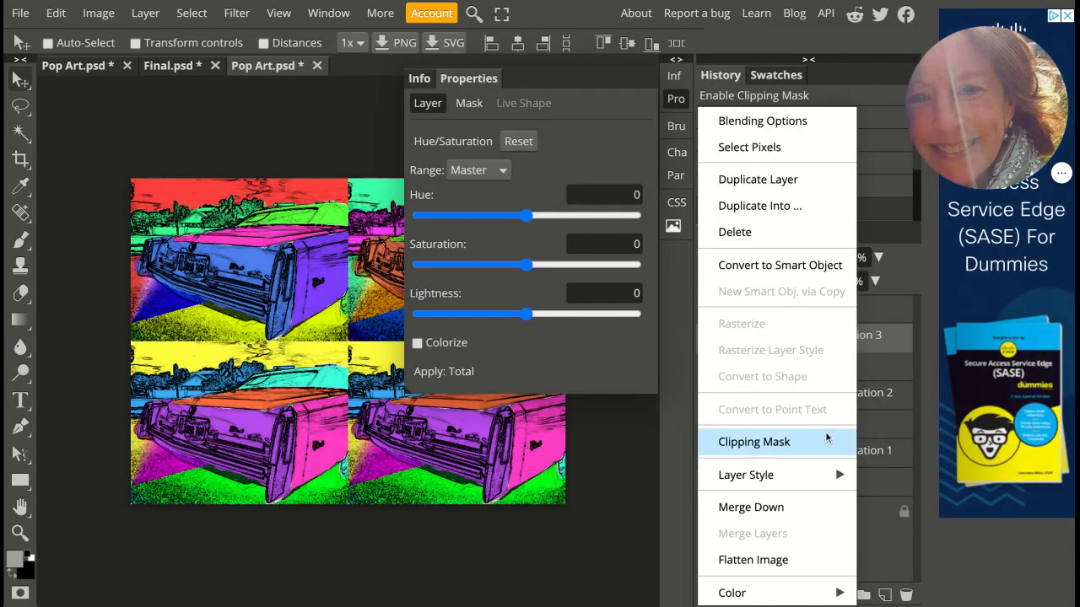
pyautogui.click(790, 453)
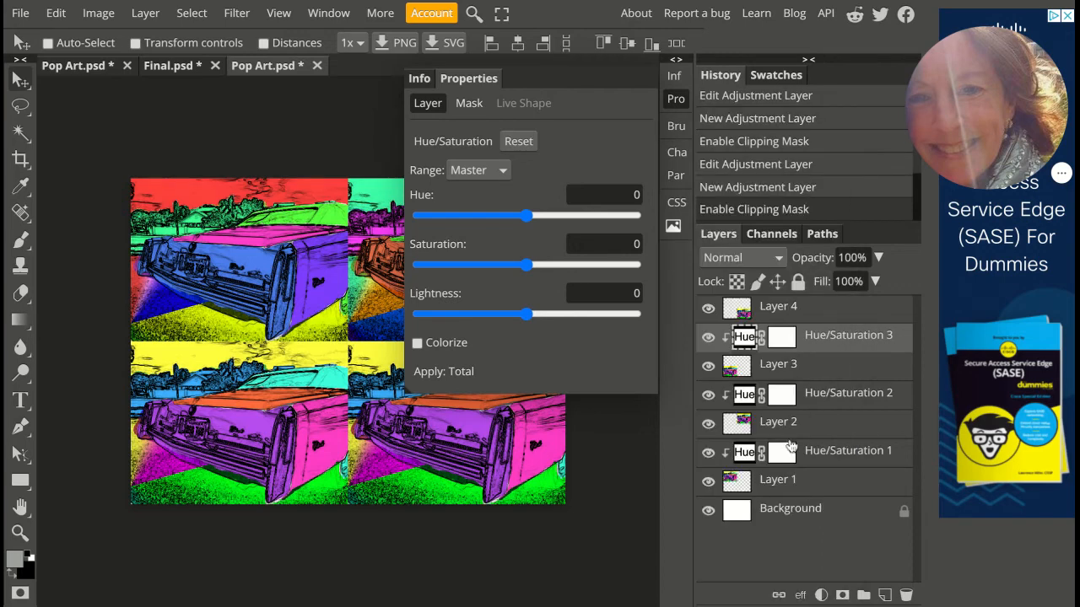
pyautogui.click(827, 311)
pyautogui.click(819, 344)
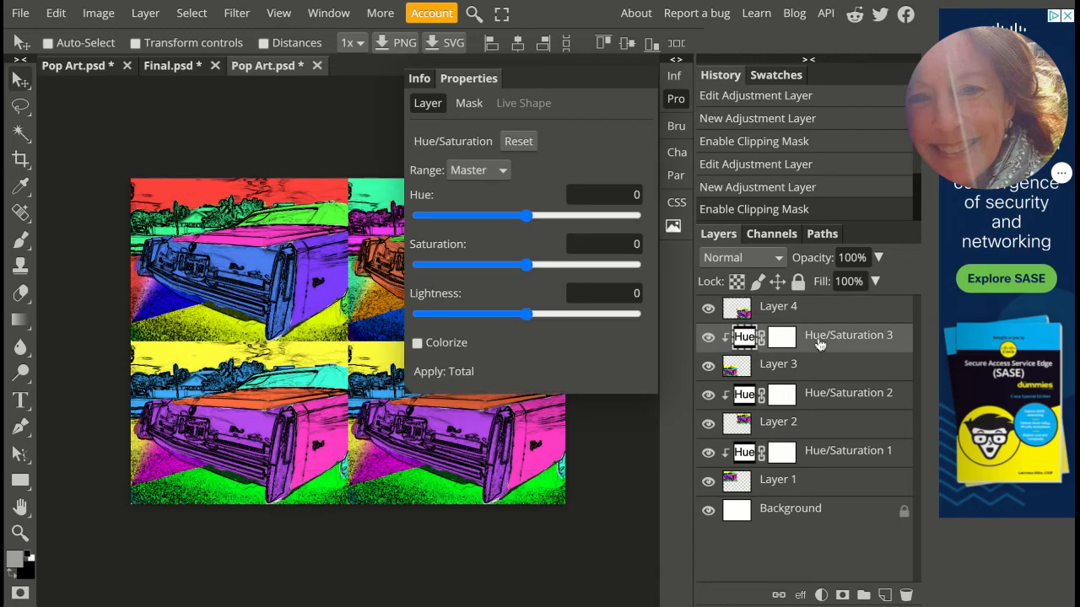
pyautogui.scroll(15, 530, 218)
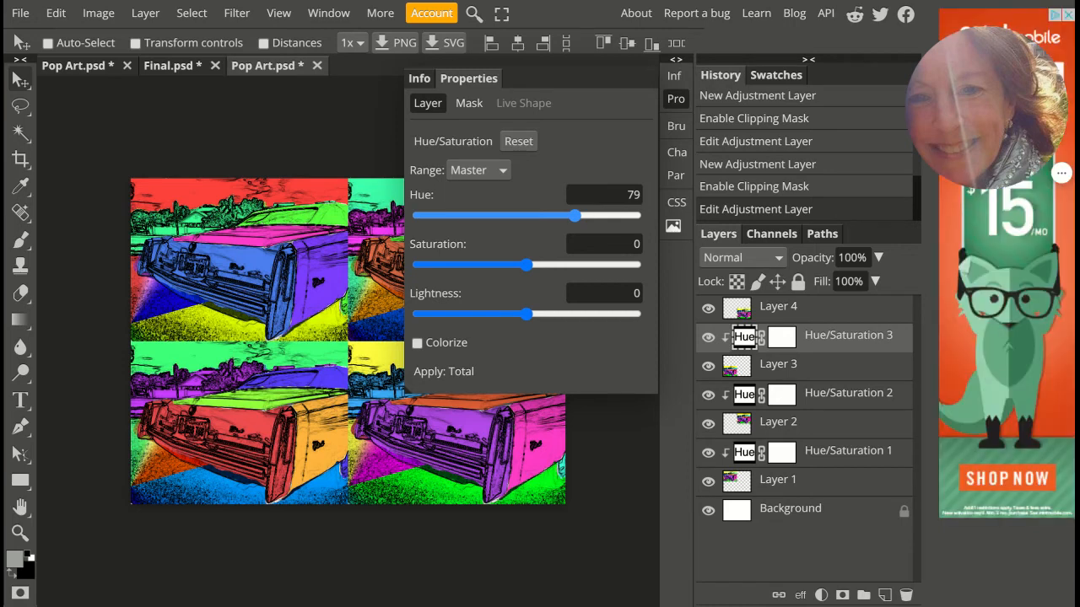
pyautogui.click(680, 102)
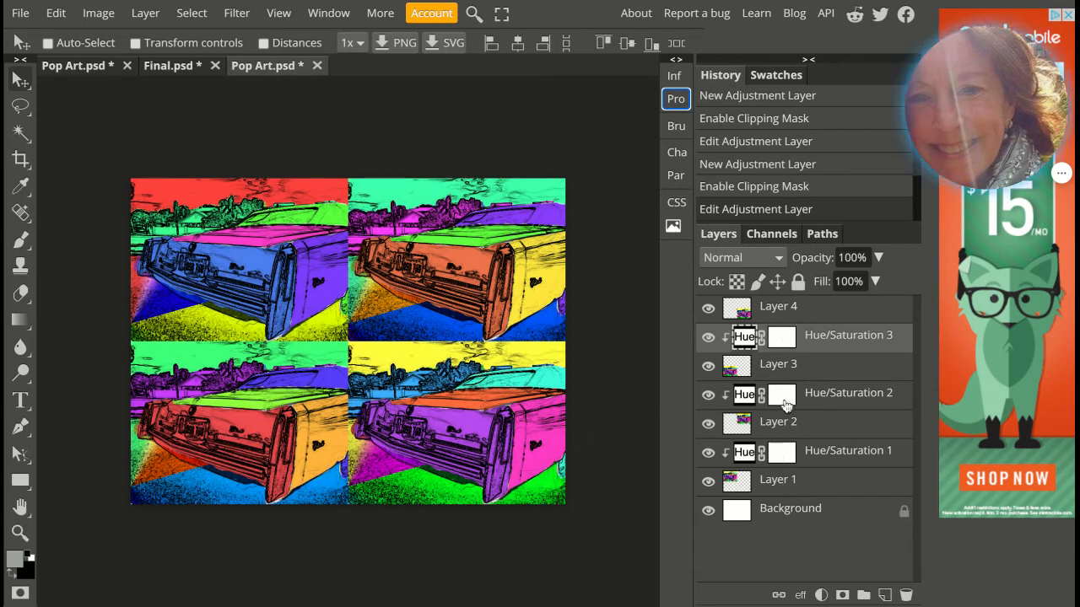
# Step: Rotate the lower-left car image on Layer 3 by about 180° with Free Transform and apply it
pyautogui.click(746, 376)
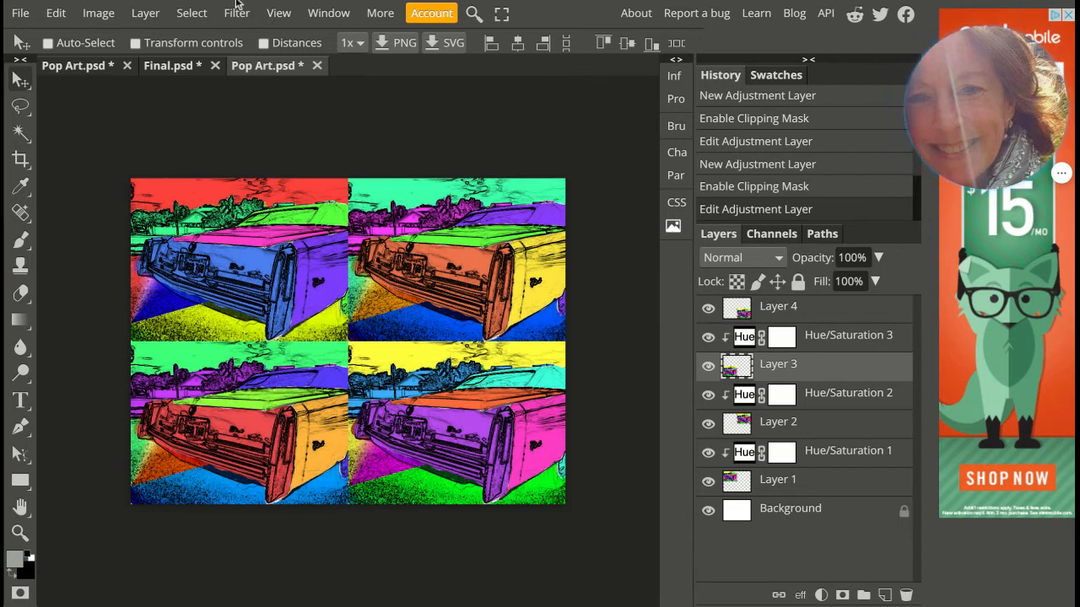
pyautogui.hotkey('ctrl', 't')
pyautogui.moveTo(103, 325); pyautogui.dragTo(360, 513)
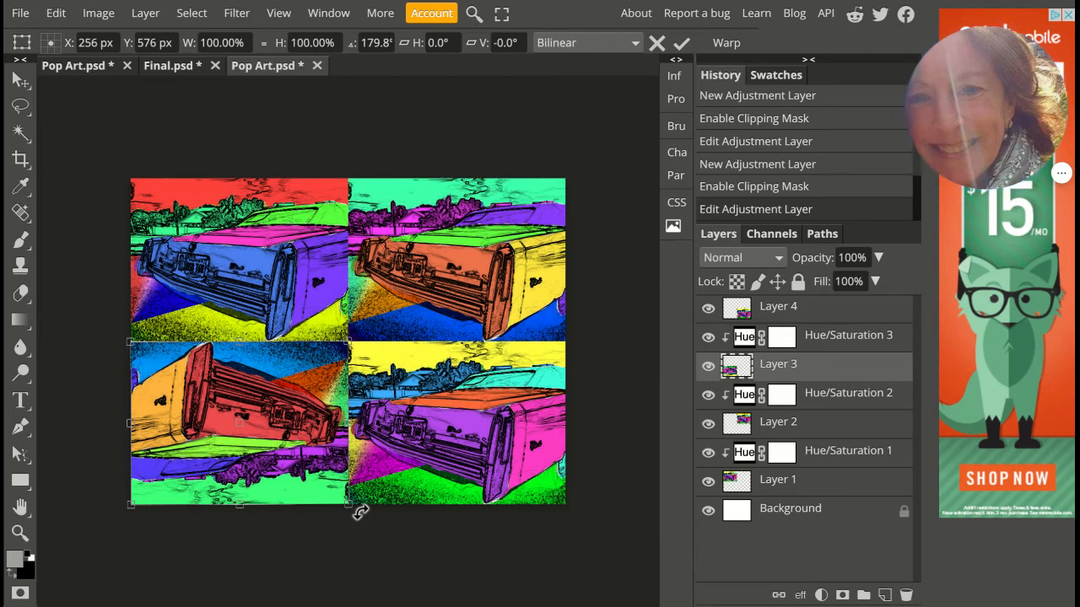
pyautogui.click(681, 42)
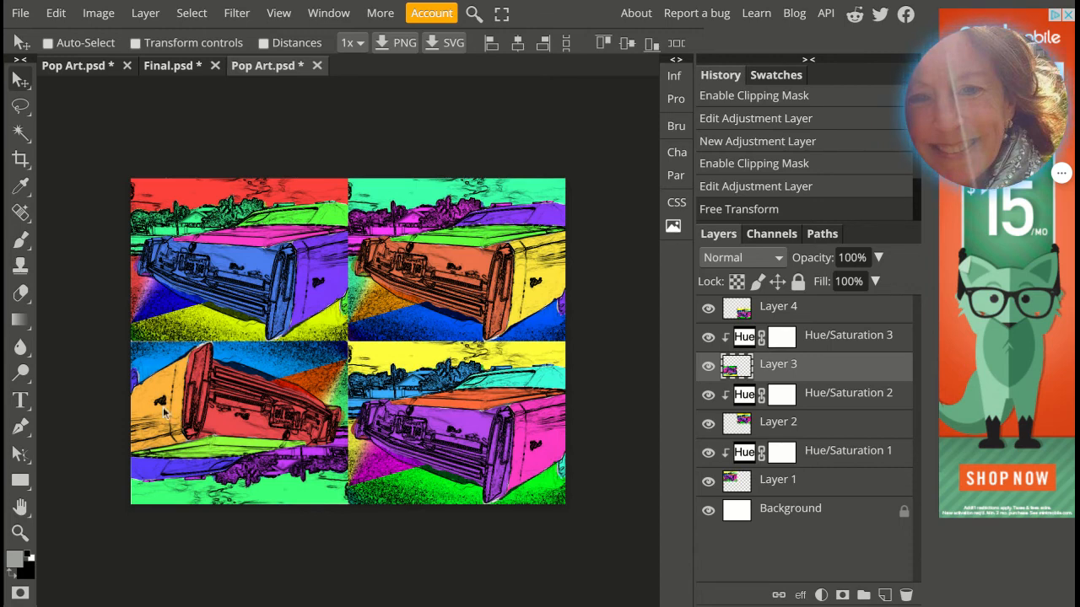
# Step: Rotate Layer 3 back upright by about -179° using the transform controls, apply it and hide the controls
pyautogui.click(154, 49)
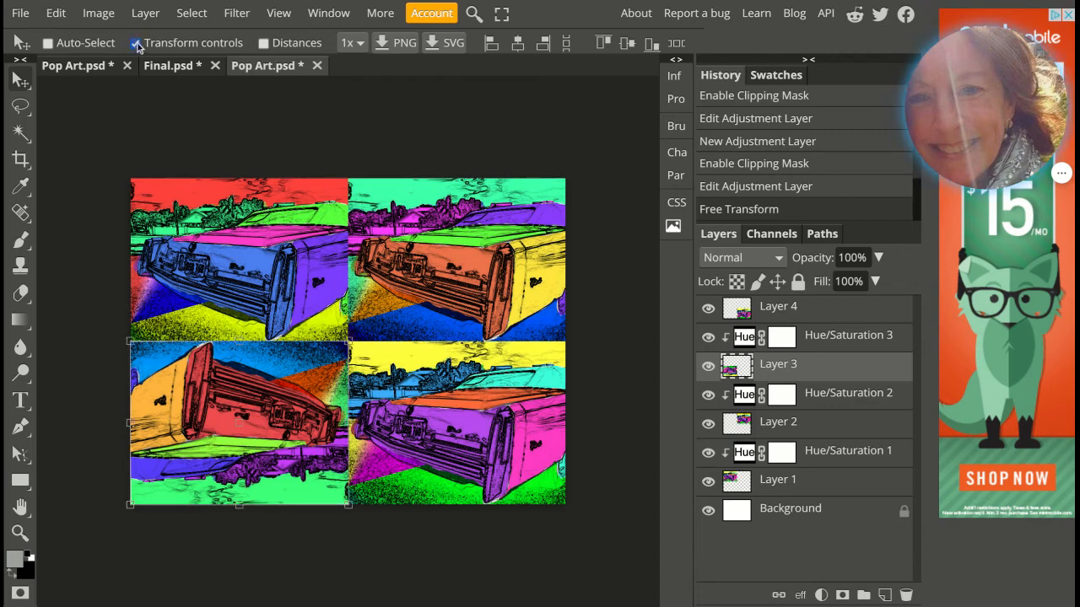
pyautogui.moveTo(103, 321); pyautogui.dragTo(346, 505)
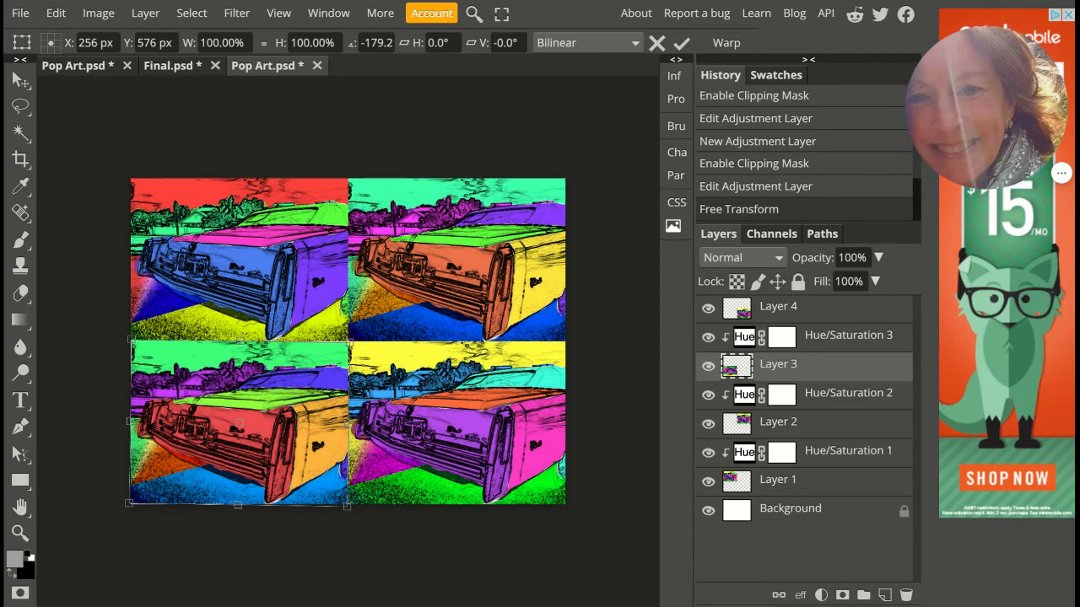
pyautogui.click(682, 42)
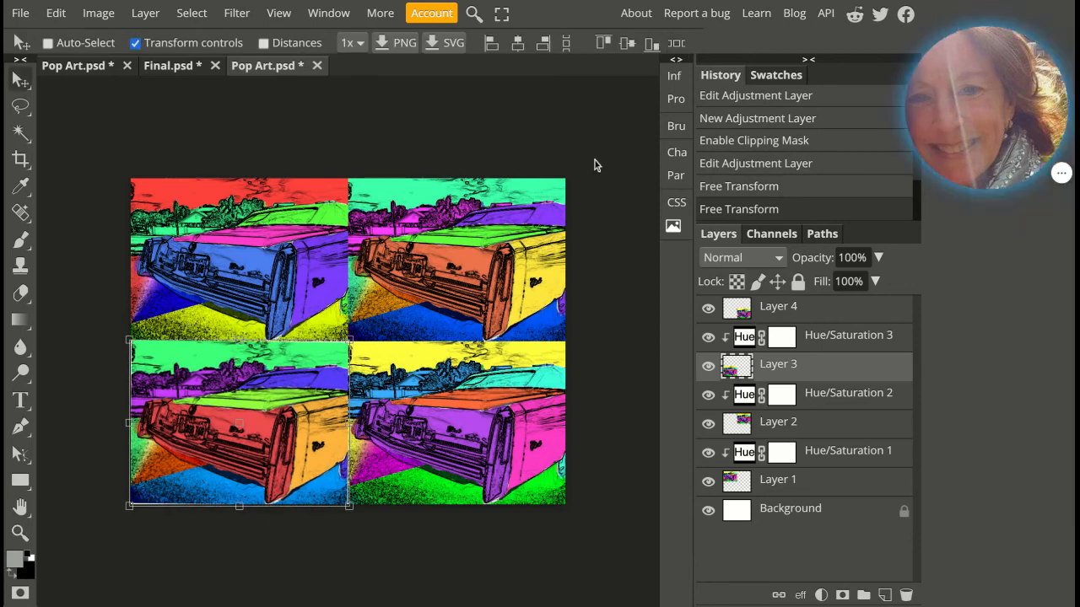
pyautogui.click(135, 43)
pyautogui.click(21, 14)
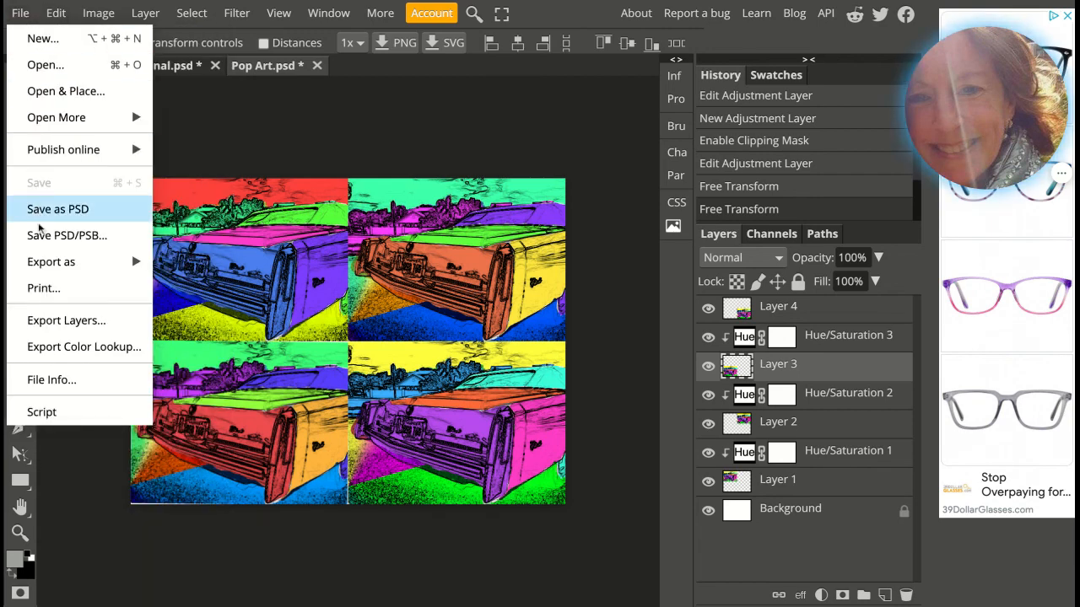
pyautogui.moveTo(102, 263)
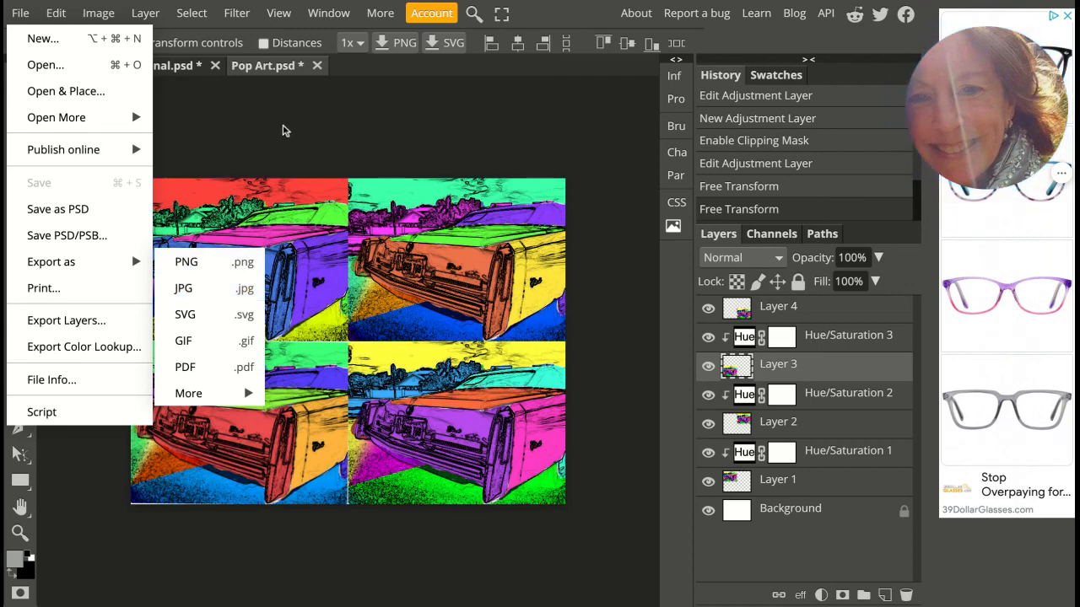
pyautogui.click(284, 129)
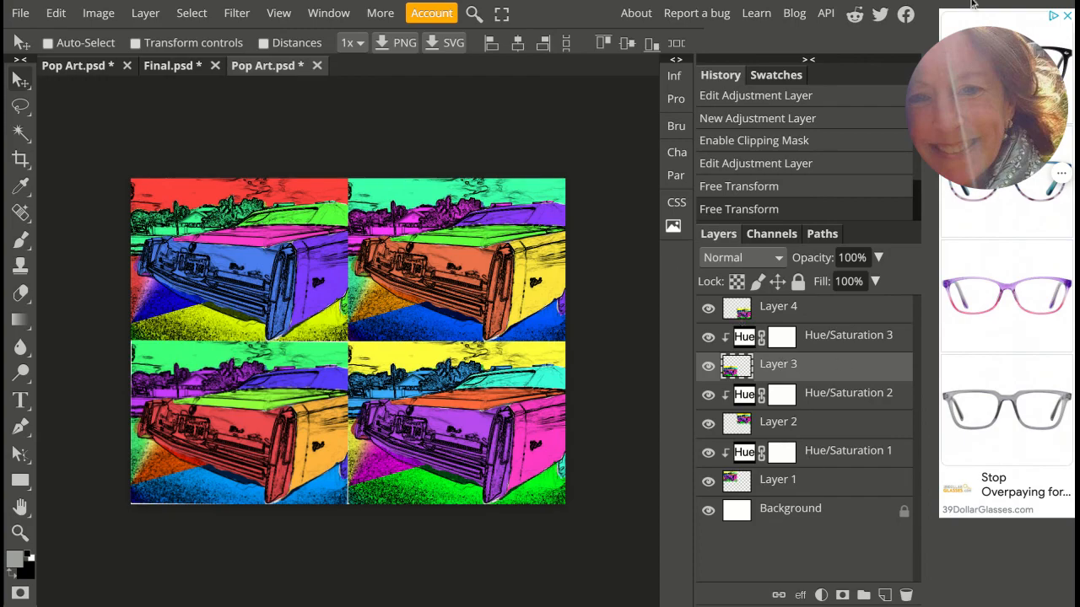